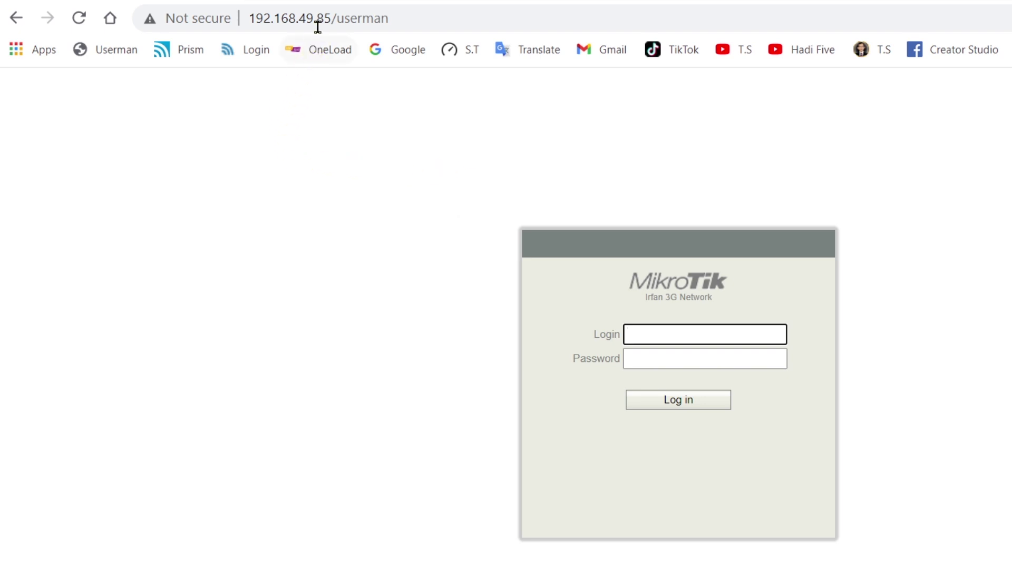
- Highlight the router's IP address and the userman path in the browser URL
drag(330, 20, 246, 21)
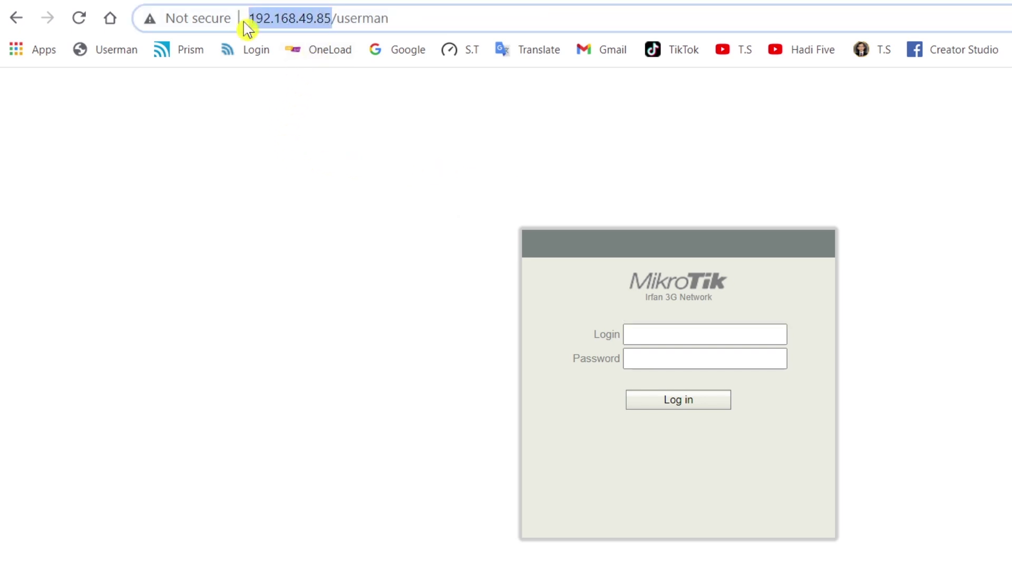
click(339, 12)
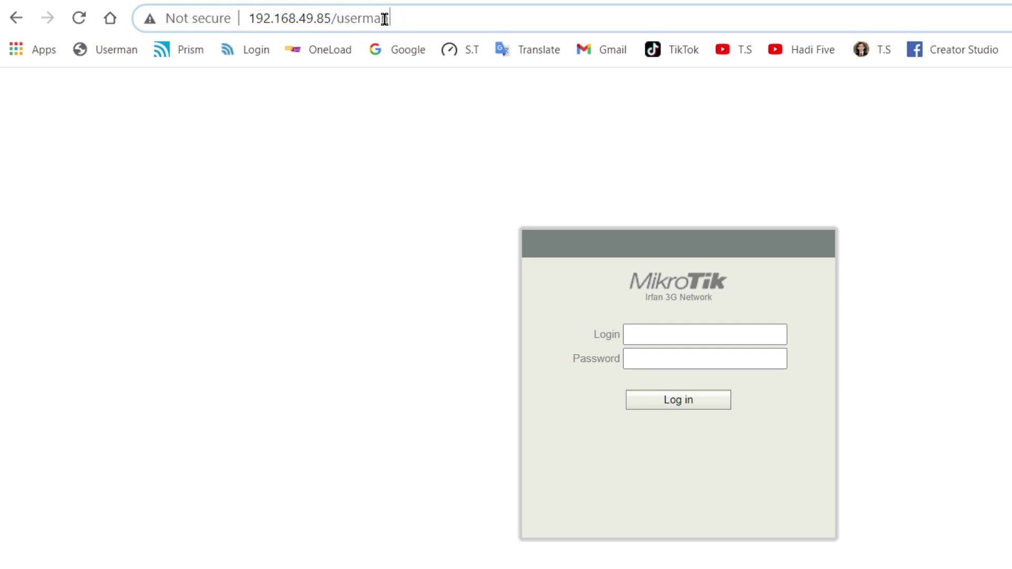
drag(390, 18, 331, 19)
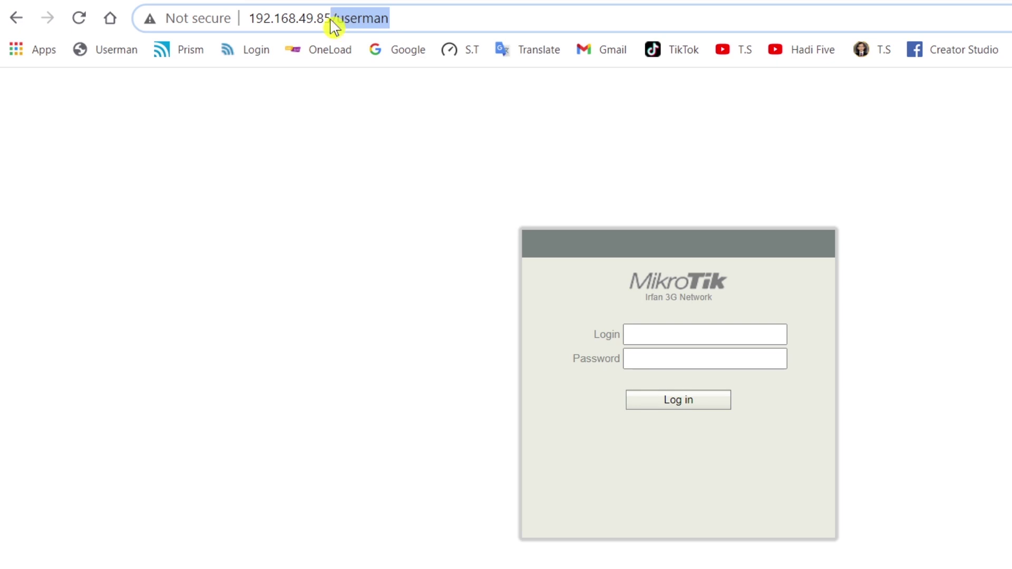
click(402, 17)
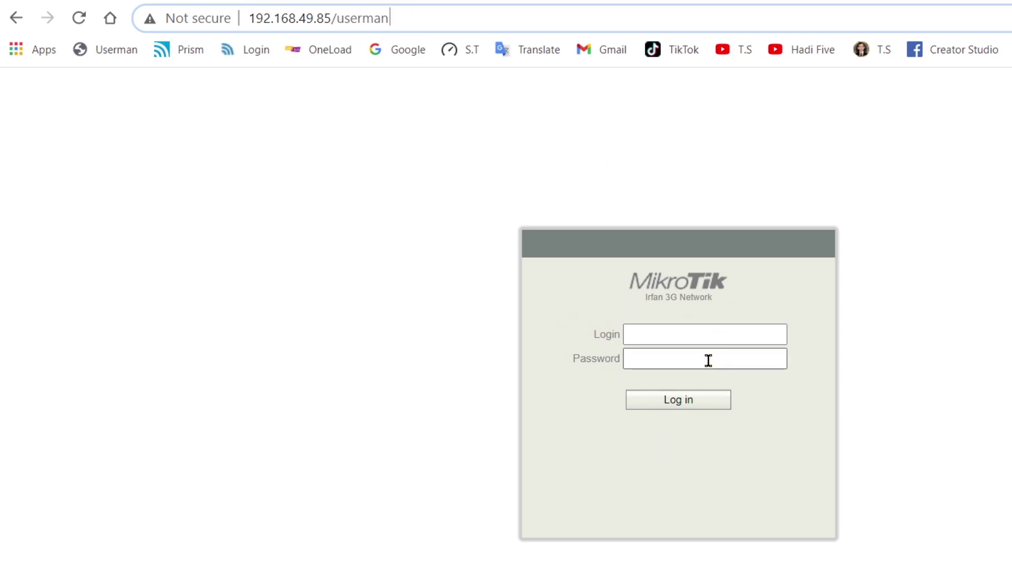
- Enter the administrator login name and the account password on the sign-in form
click(656, 334)
text(a)
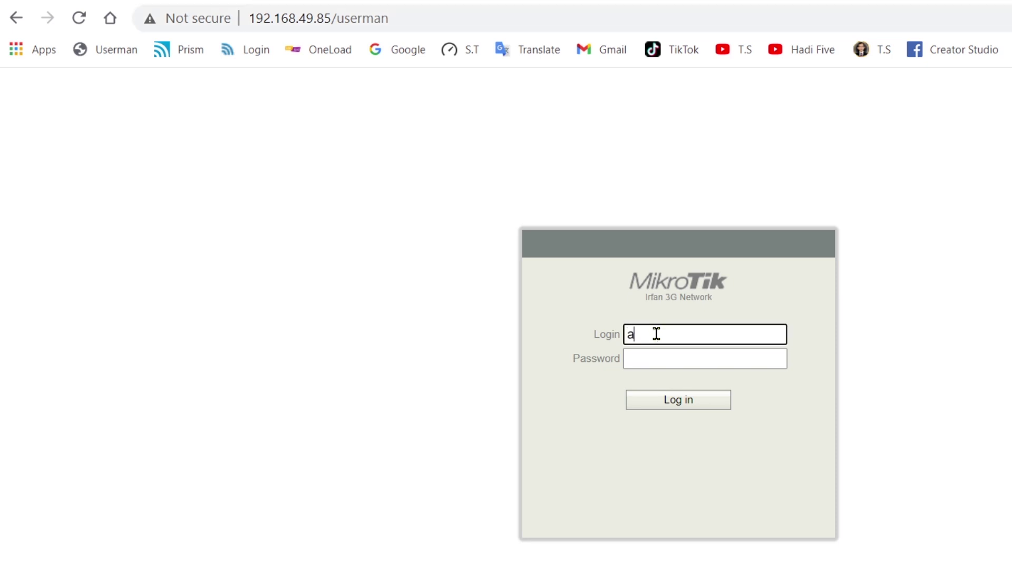
text(dmin)
click(656, 354)
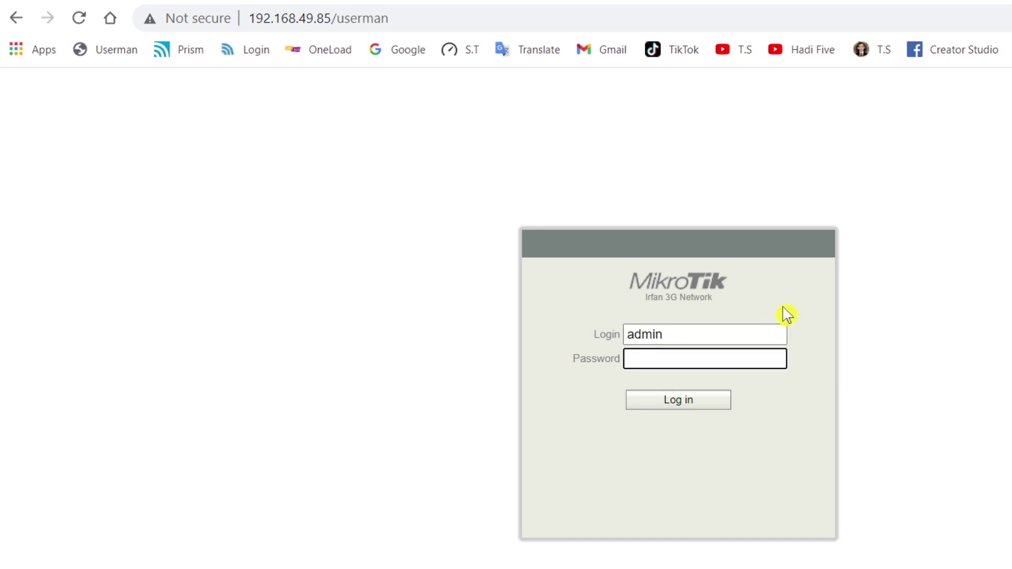
text(1234)
- Log in, go to Routers then Profiles' Limitations, and open a blank new limitation form
click(666, 409)
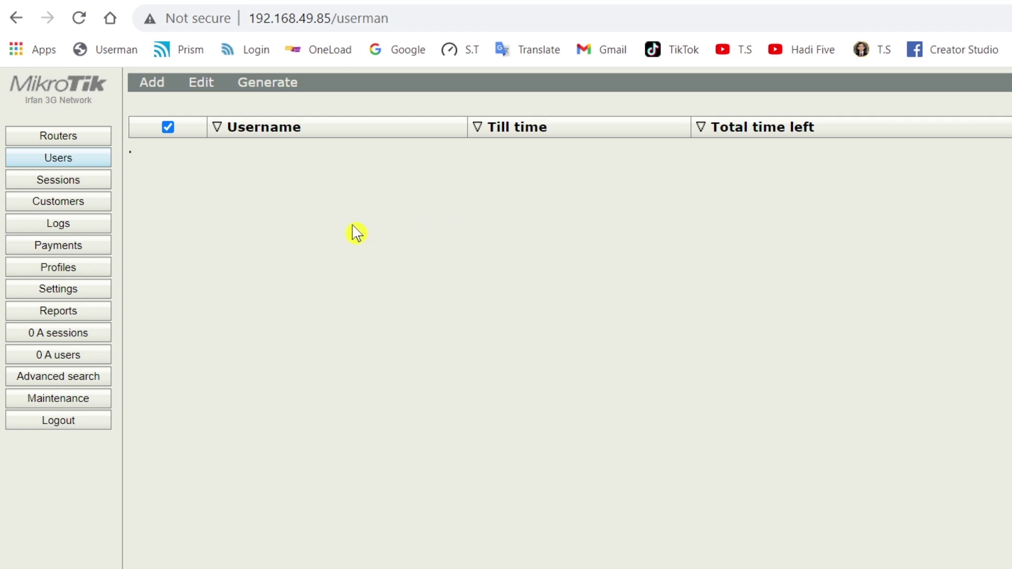
click(79, 140)
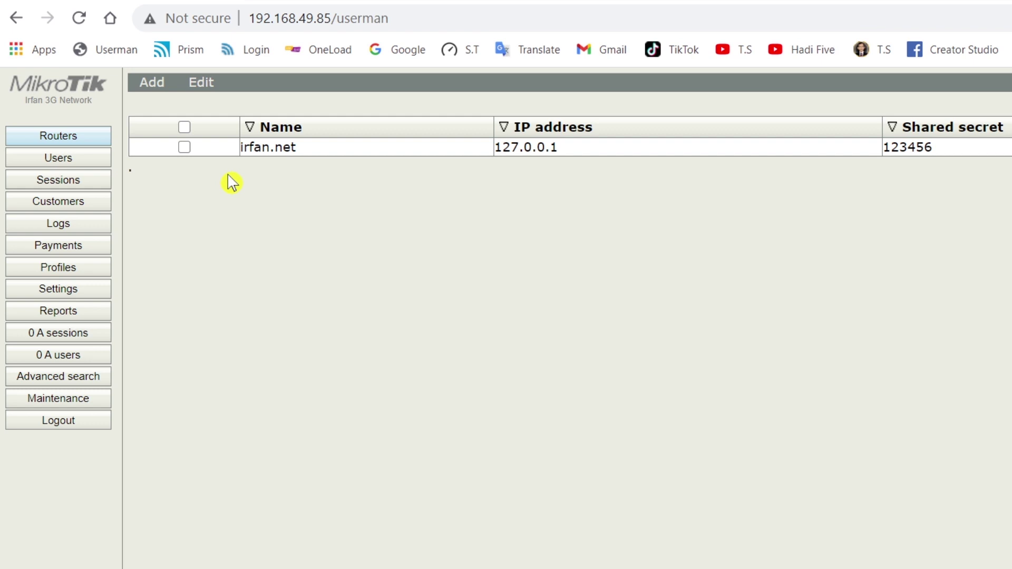
click(93, 272)
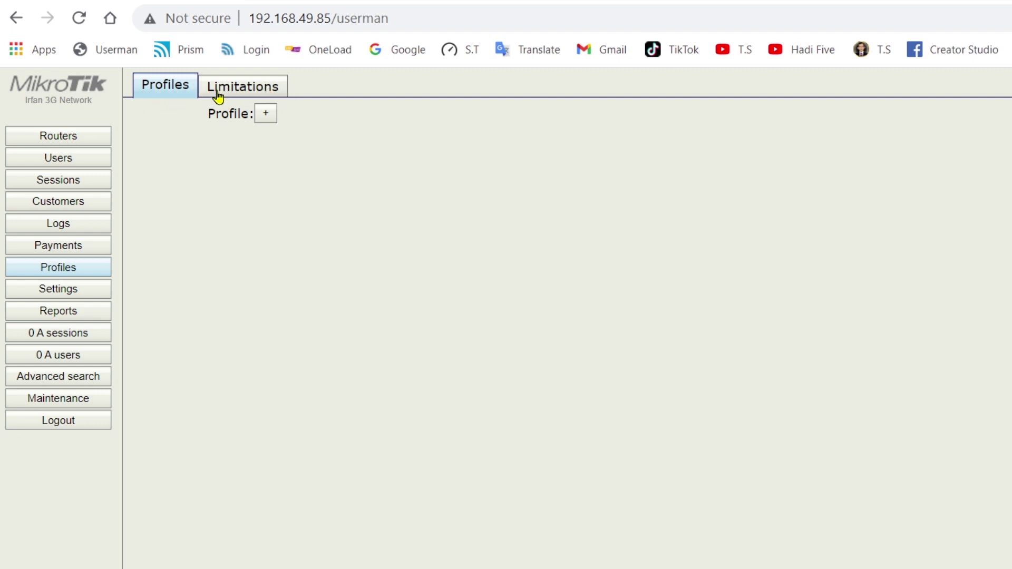
click(260, 87)
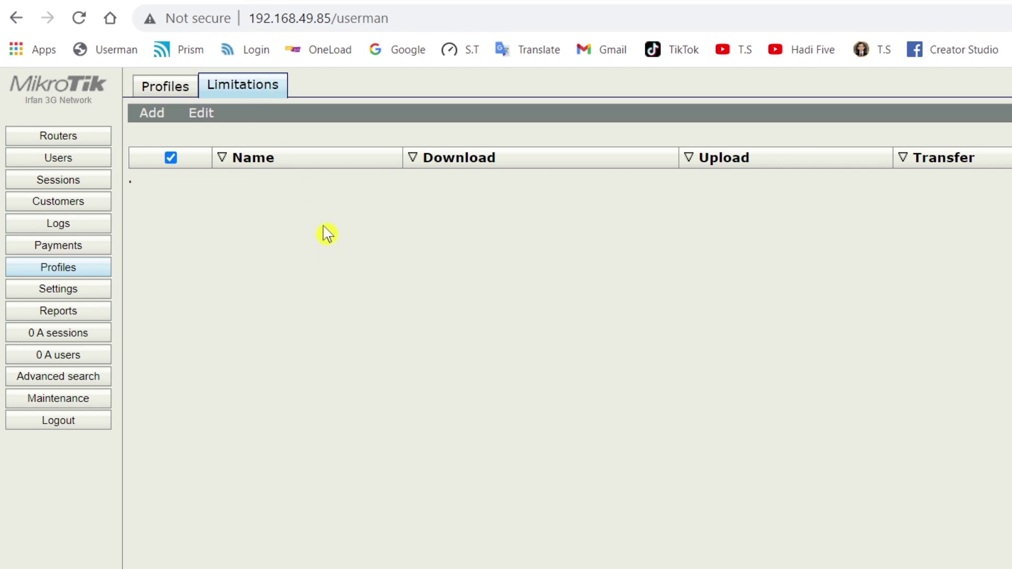
click(152, 113)
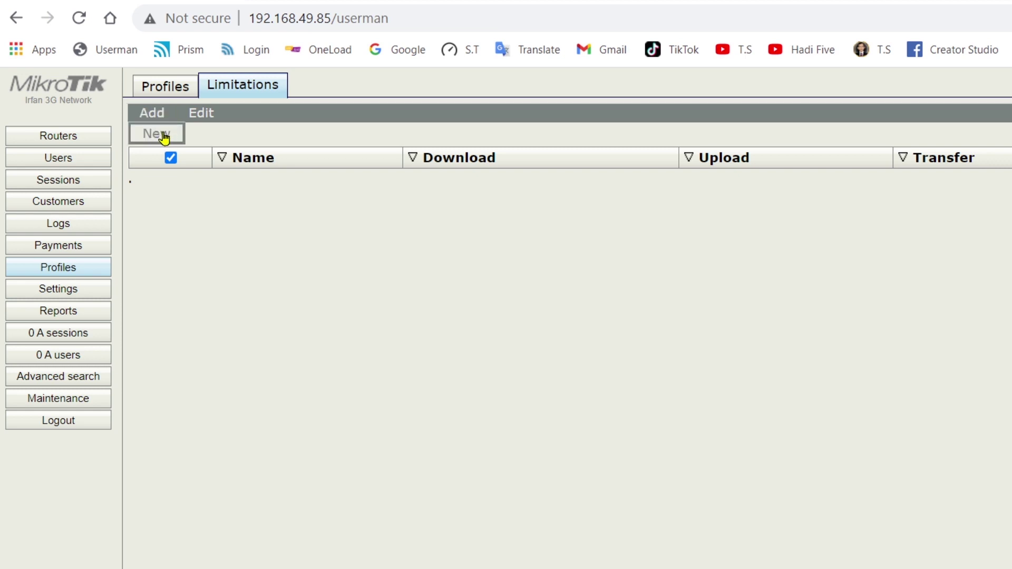
click(163, 138)
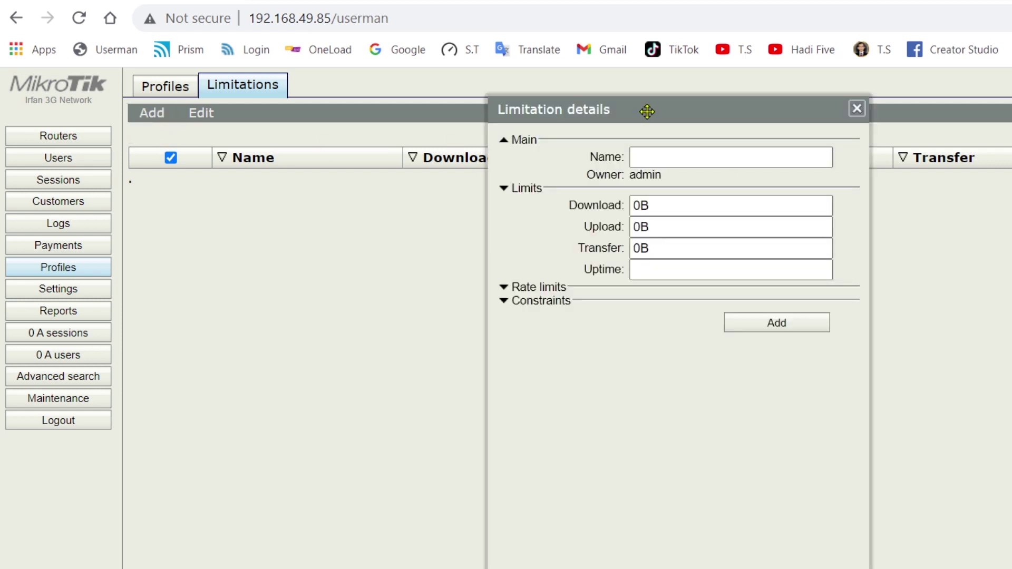
drag(623, 111, 482, 83)
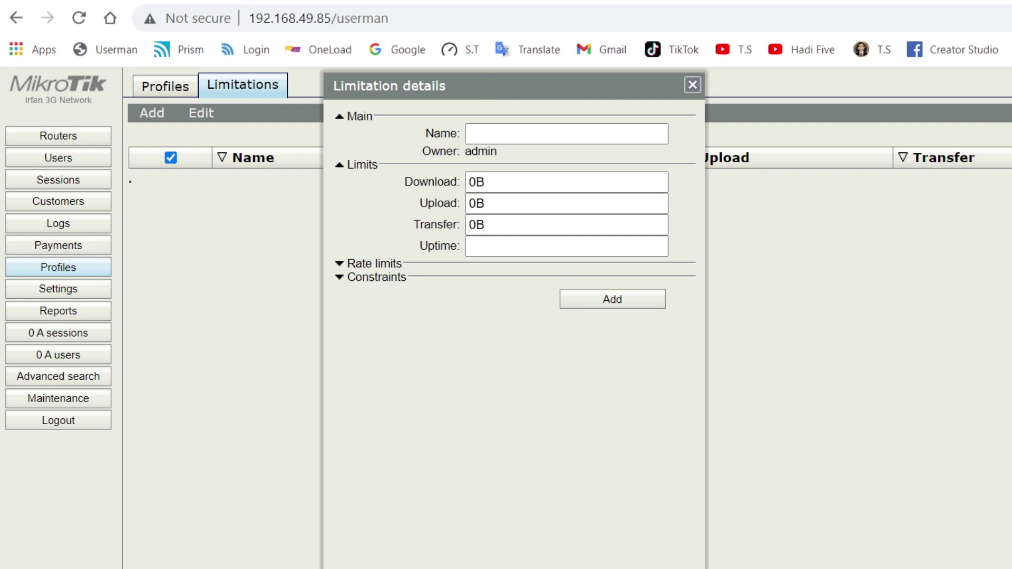
- In Notepad, change the second line's leading 2 to 4 and copy that package line
key(alt+Tab)
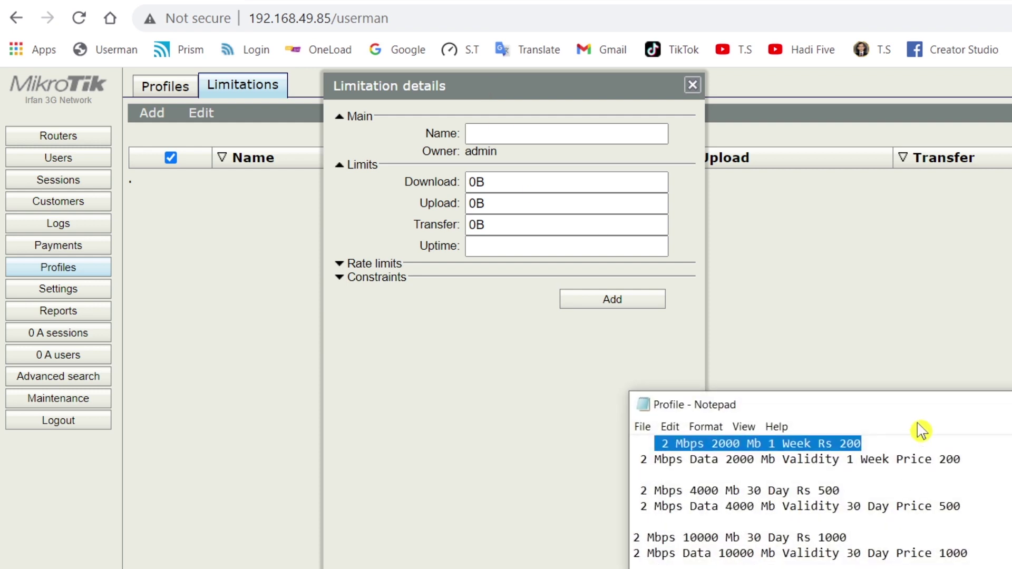
drag(924, 413, 793, 459)
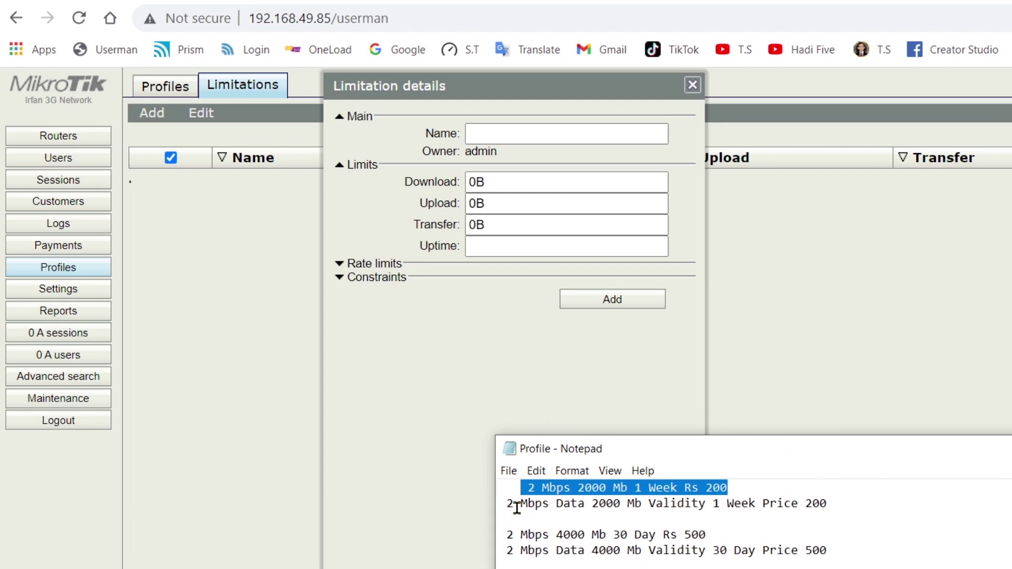
drag(516, 507, 825, 506)
text(4)
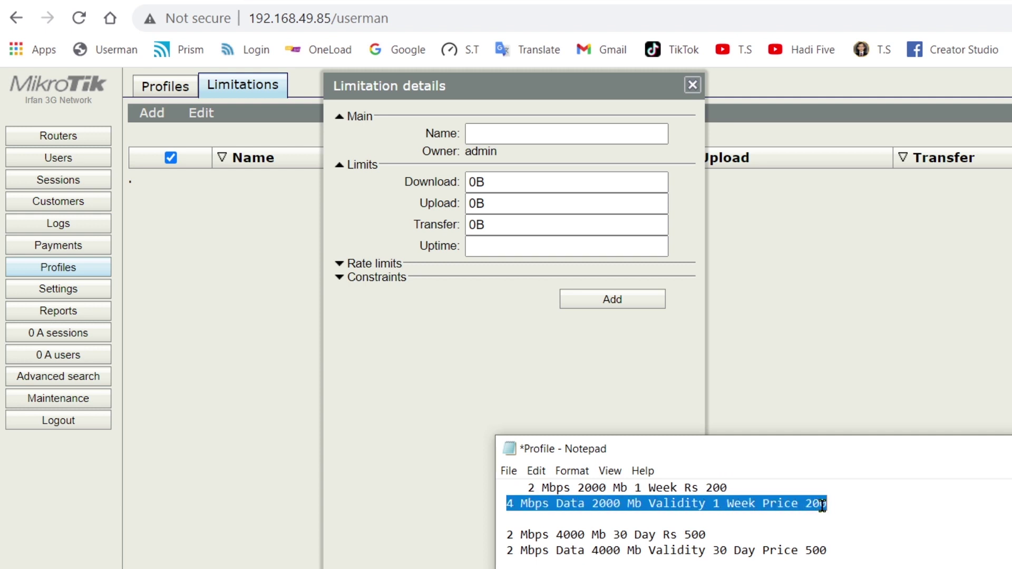
right_click(825, 506)
click(888, 327)
click(508, 134)
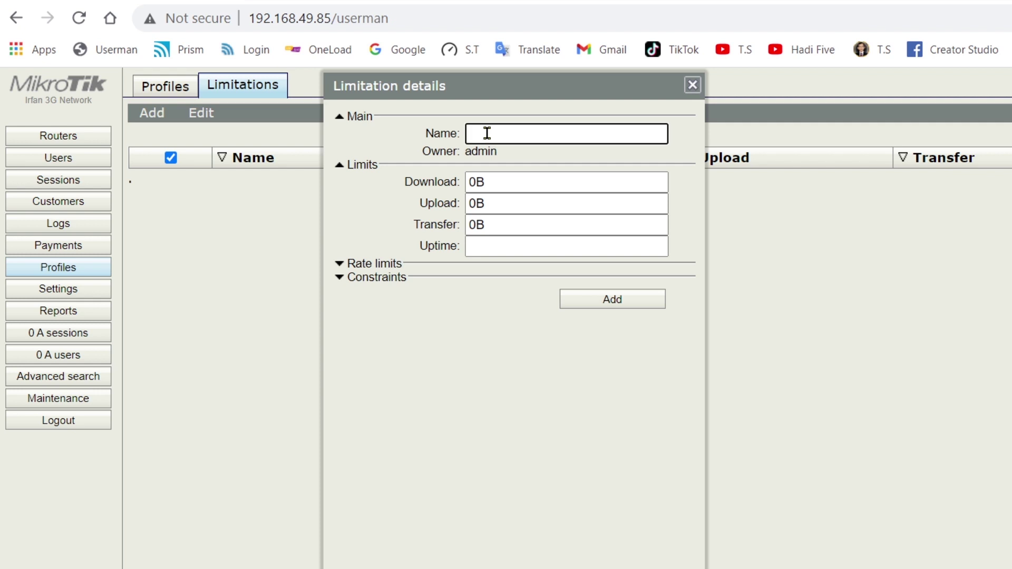
- Paste '4 Mbps Data 2000 Mb Validity 1 Week Price 200' into the limitation Name and review it
right_click(486, 133)
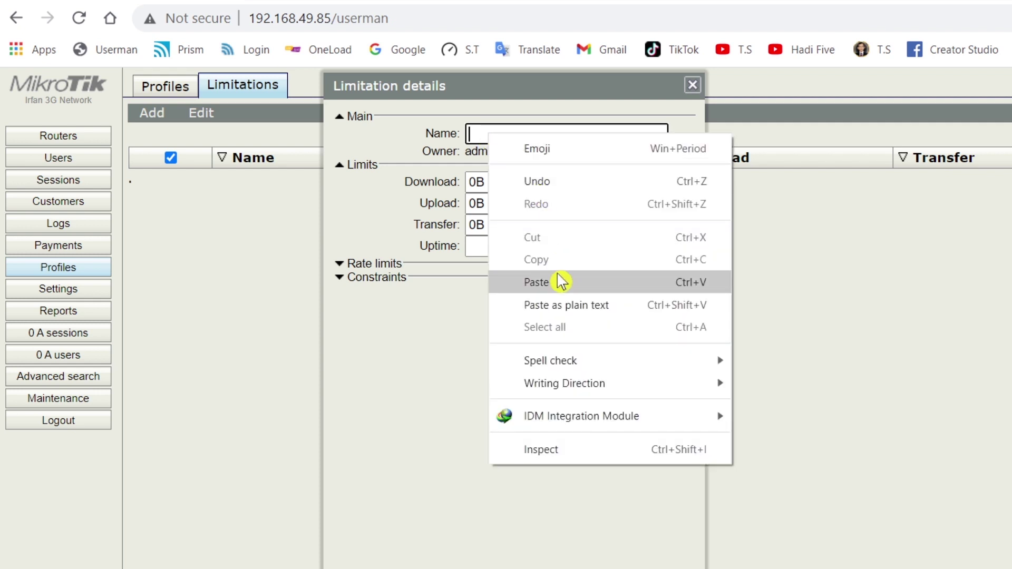
click(560, 281)
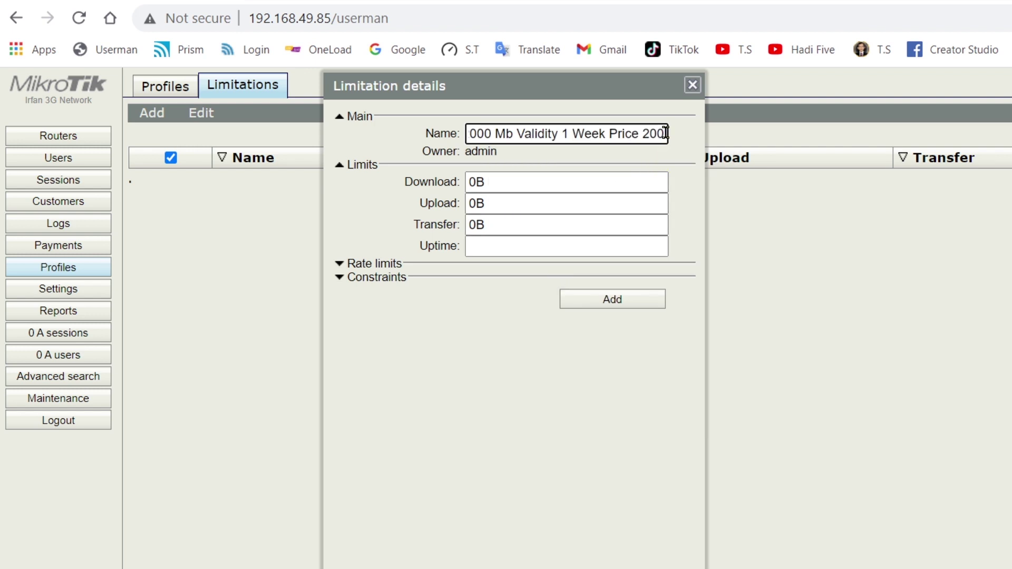
drag(658, 132, 420, 137)
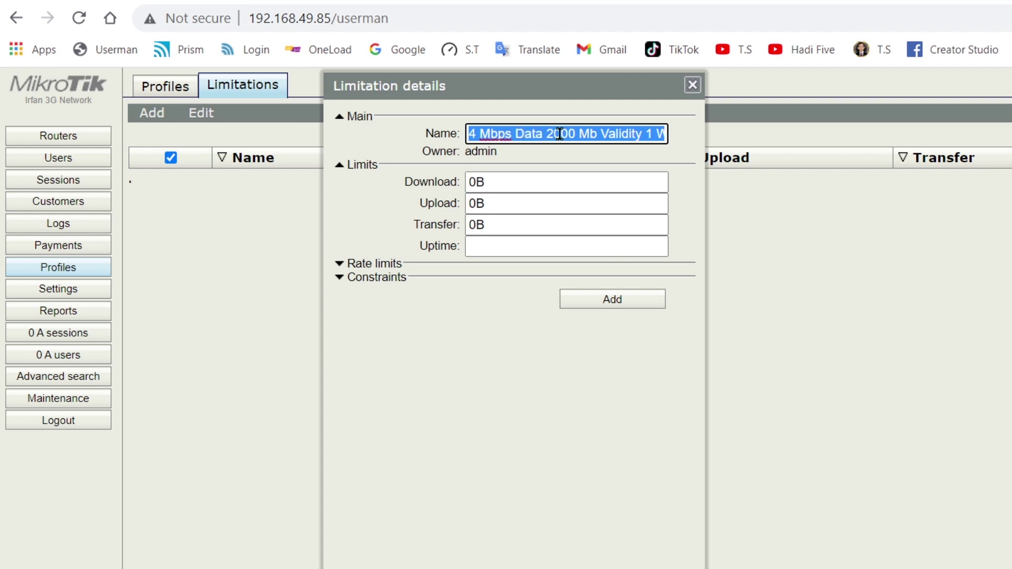
click(603, 132)
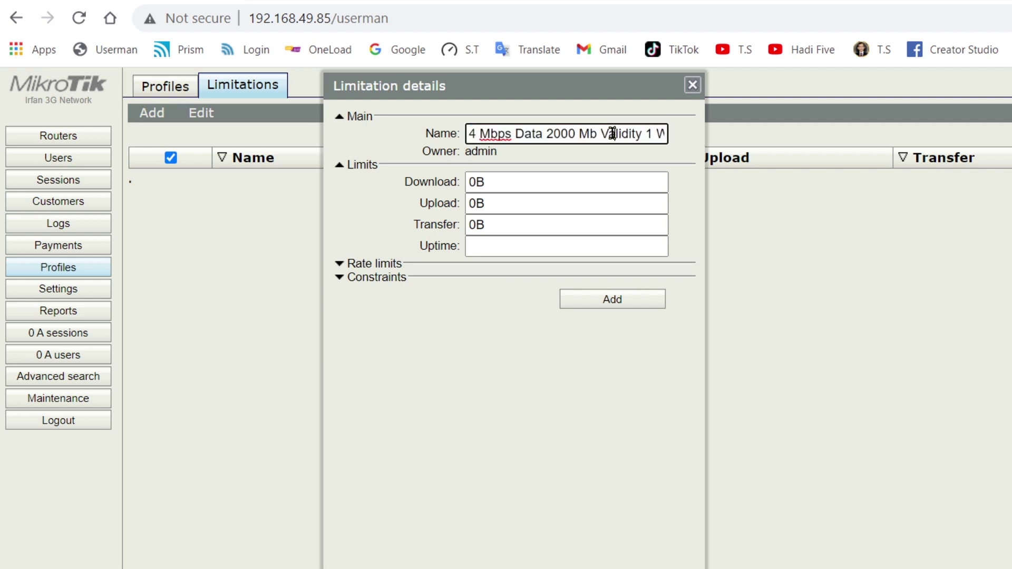
drag(602, 133, 673, 140)
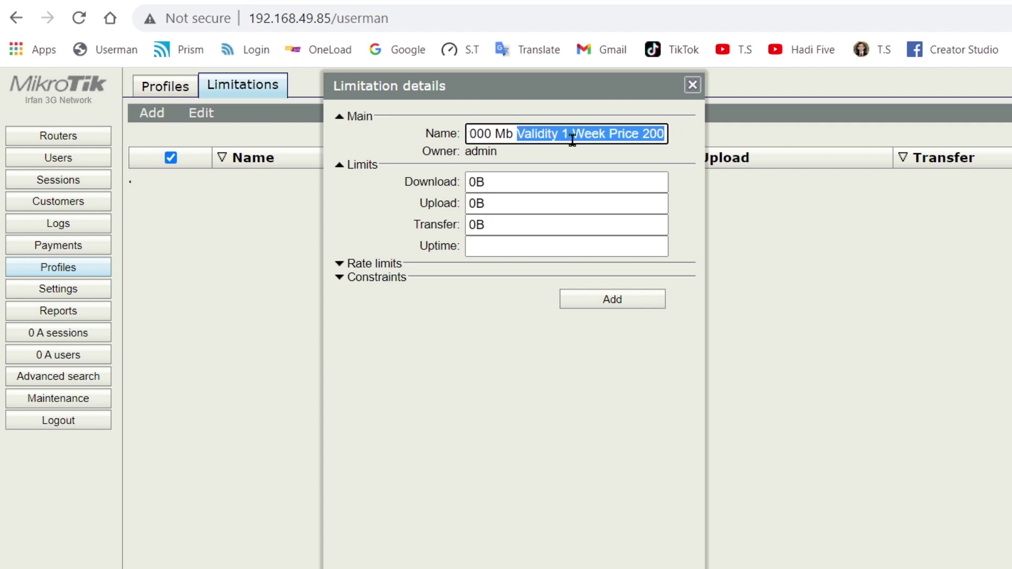
click(605, 135)
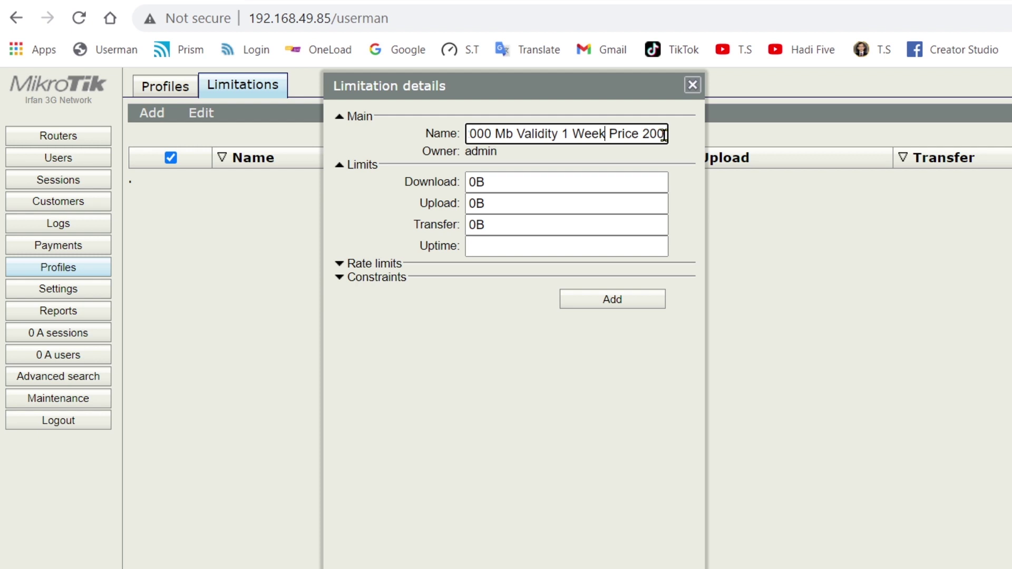
drag(663, 135, 449, 134)
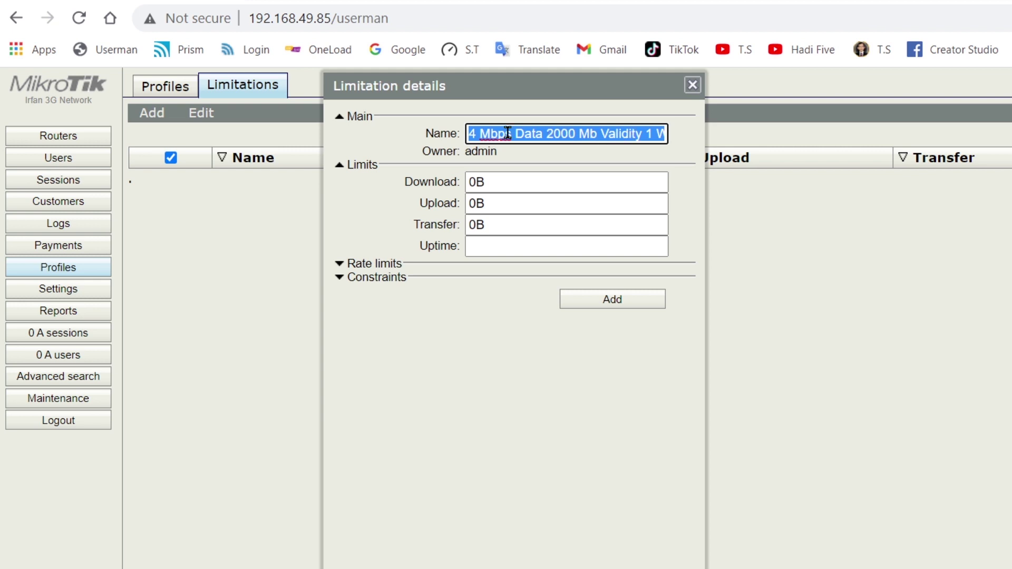
- Enter 2000m as the Transfer limit and start entering the 1w Uptime
click(498, 226)
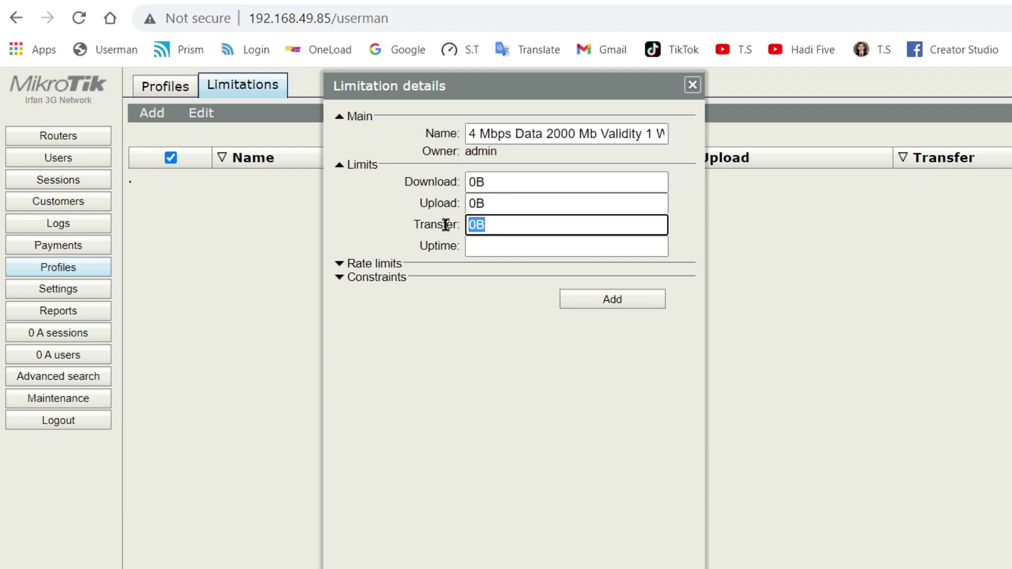
text(2000m)
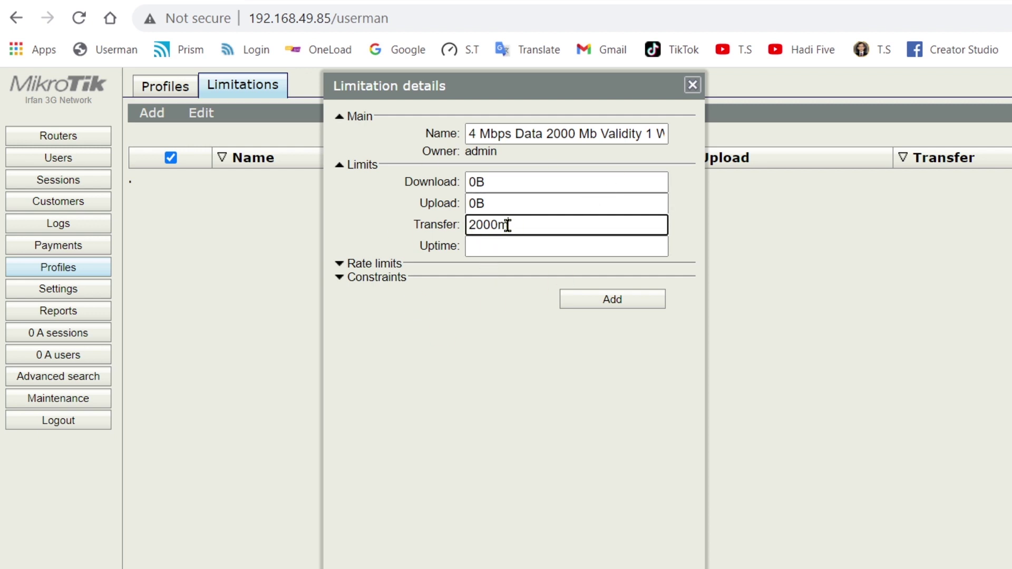
click(497, 244)
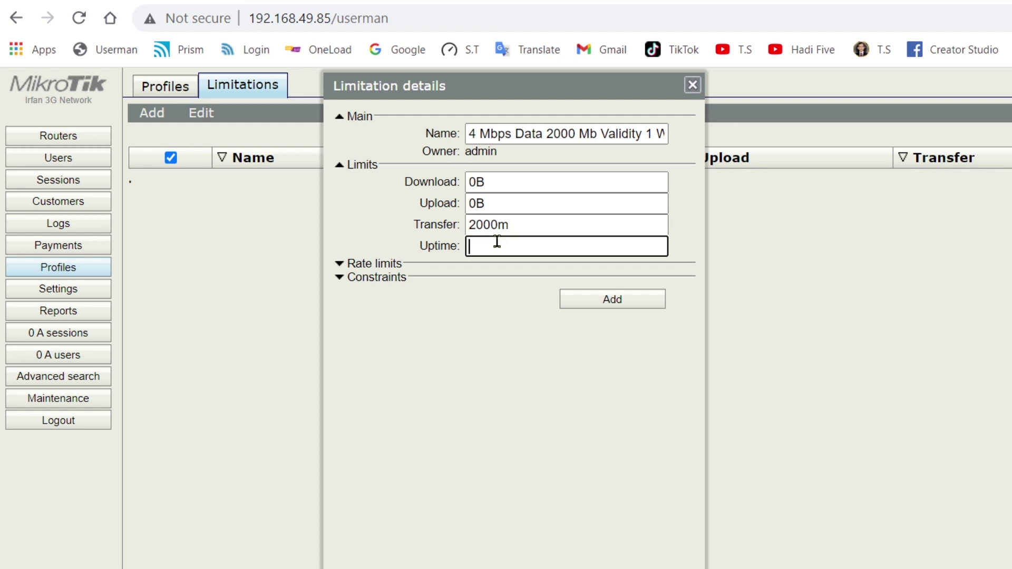
text(1w)
- Set the limitation's Rate limit Rx and Tx to 4m
click(395, 266)
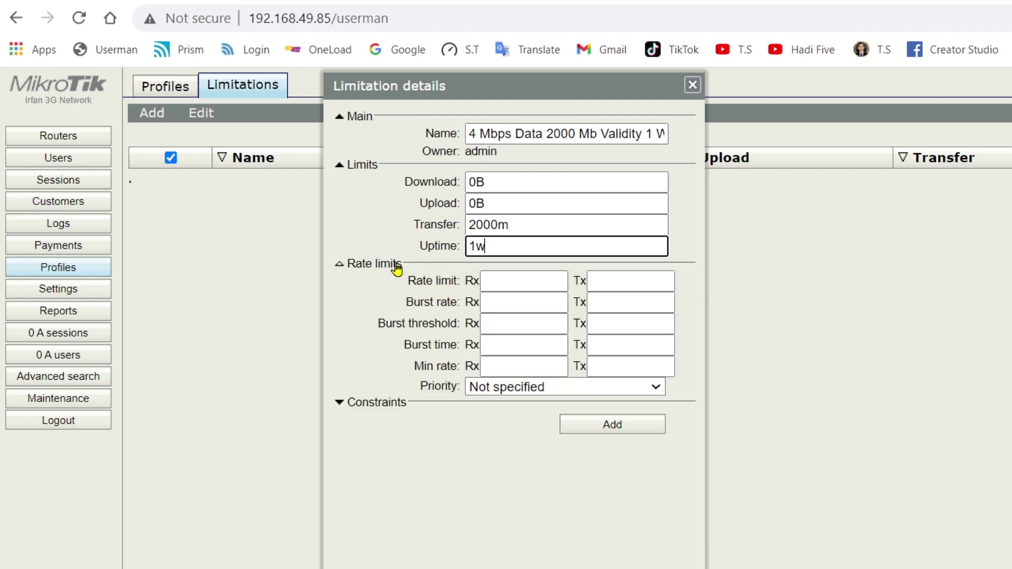
click(516, 279)
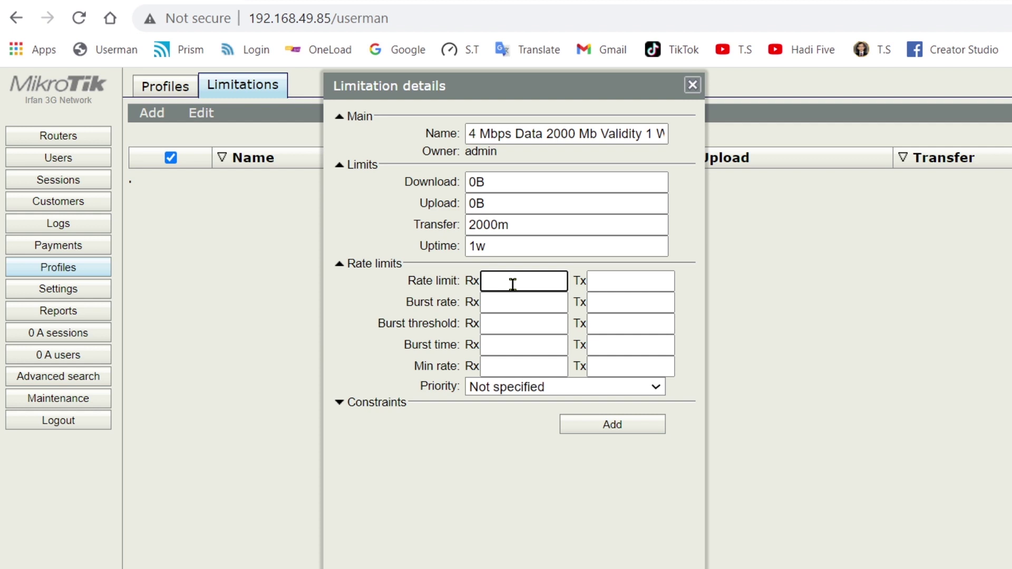
text(2m)
click(615, 285)
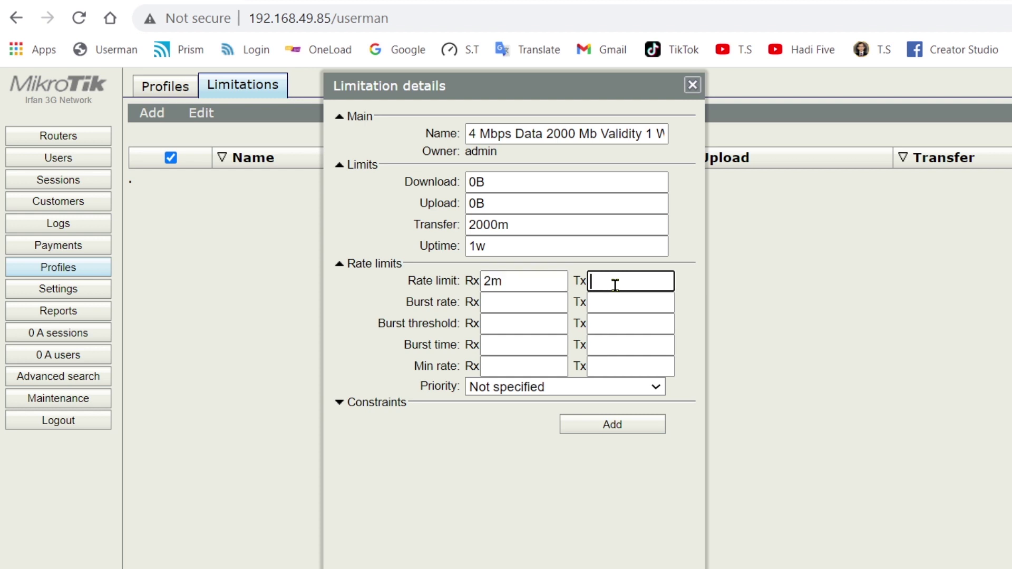
text(4m)
drag(491, 281, 481, 280)
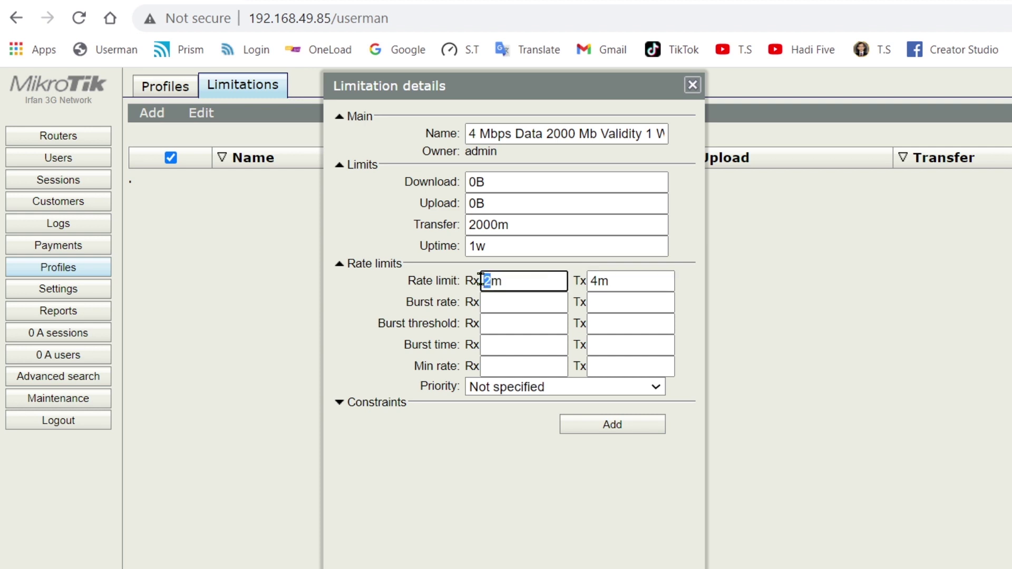
text(4)
- Enter 4m as the receive and transmit Min rate
click(512, 361)
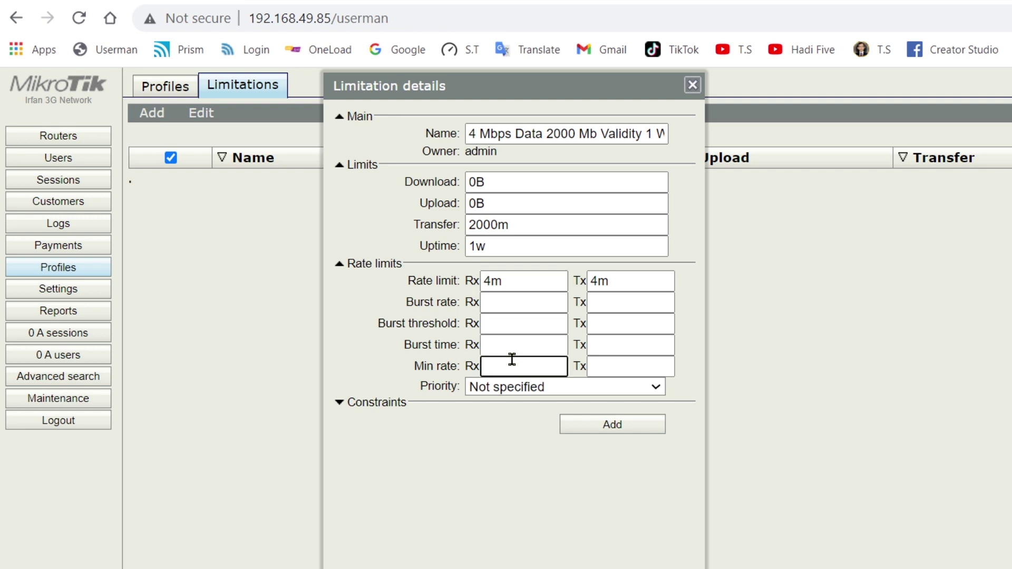
text(4m)
click(603, 364)
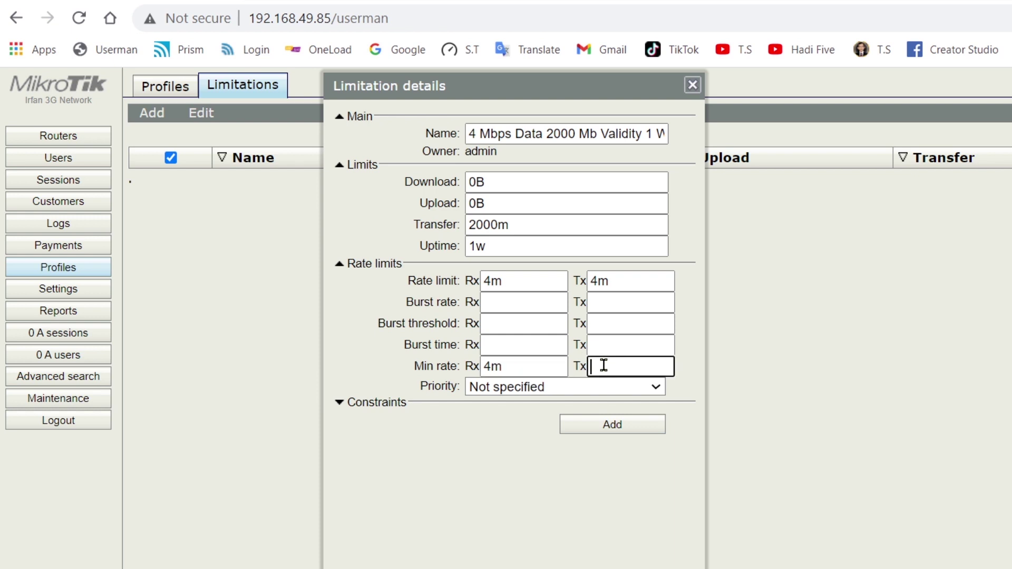
text(4m)
- Save the 4 Mbps limitation, retrying after the error, and bring back the Notepad package notes
click(606, 425)
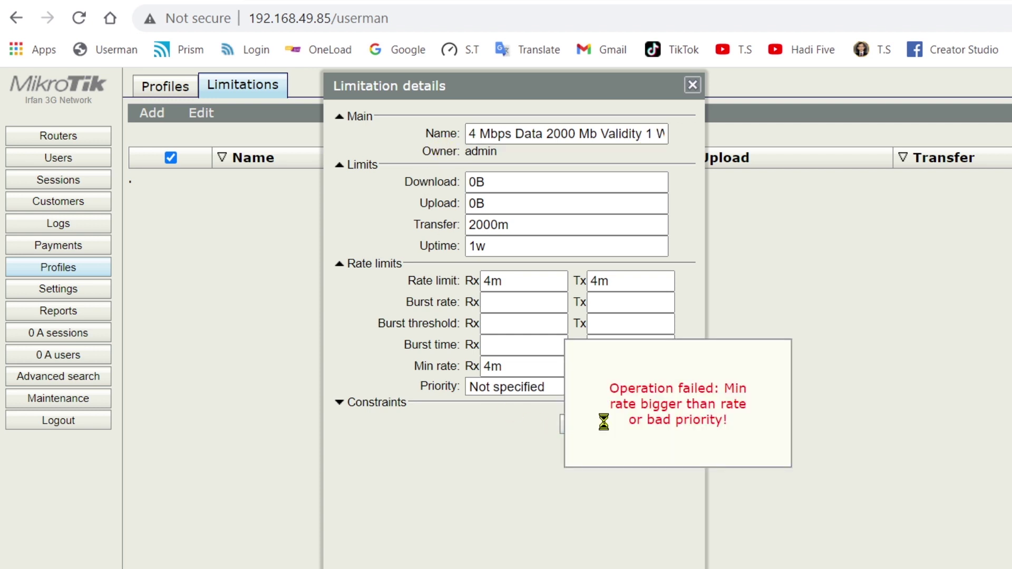
click(605, 422)
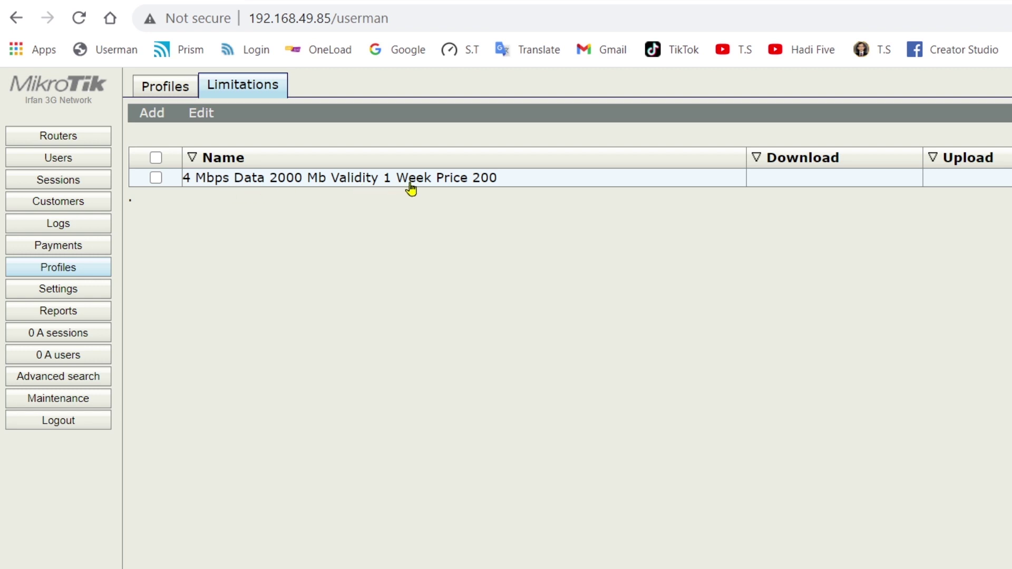
key(alt+Tab)
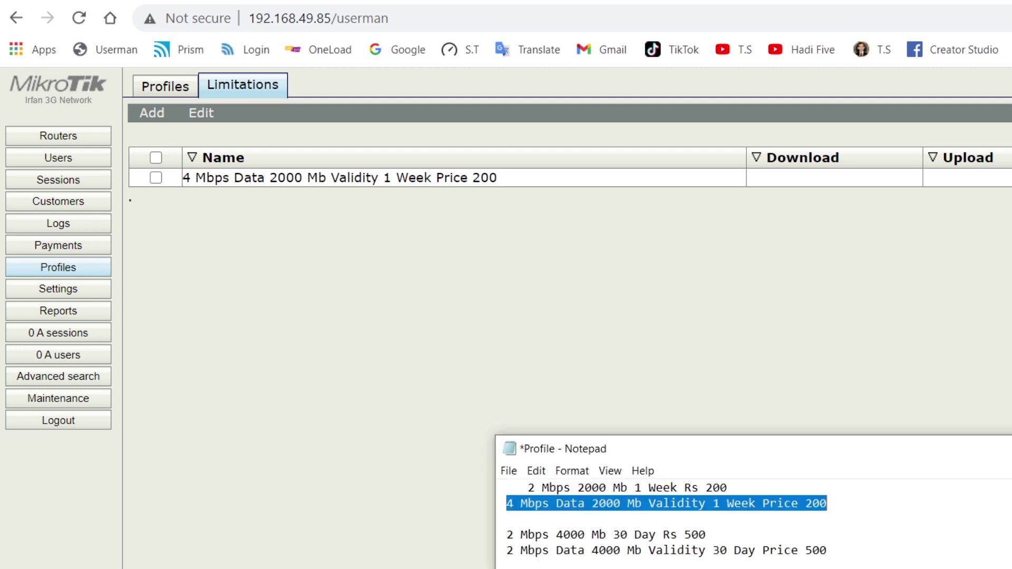
drag(903, 472, 875, 332)
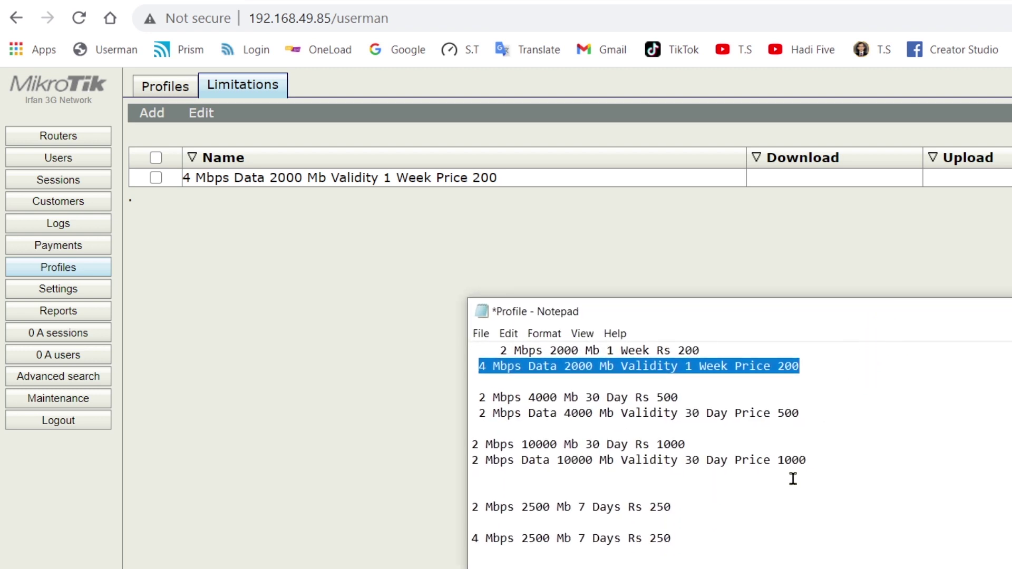
scroll(784, 507, down, 2)
scroll(784, 506, up, 1)
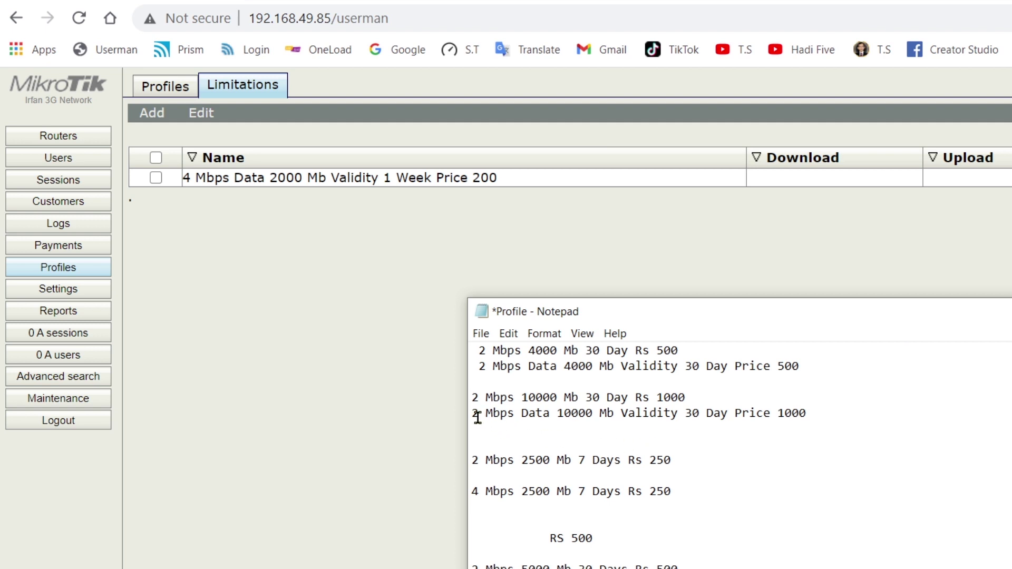
- Change the 10000 Mb line's leading 2 to 6 and copy that package line
drag(480, 415, 472, 414)
text(6)
drag(473, 416, 802, 416)
right_click(793, 417)
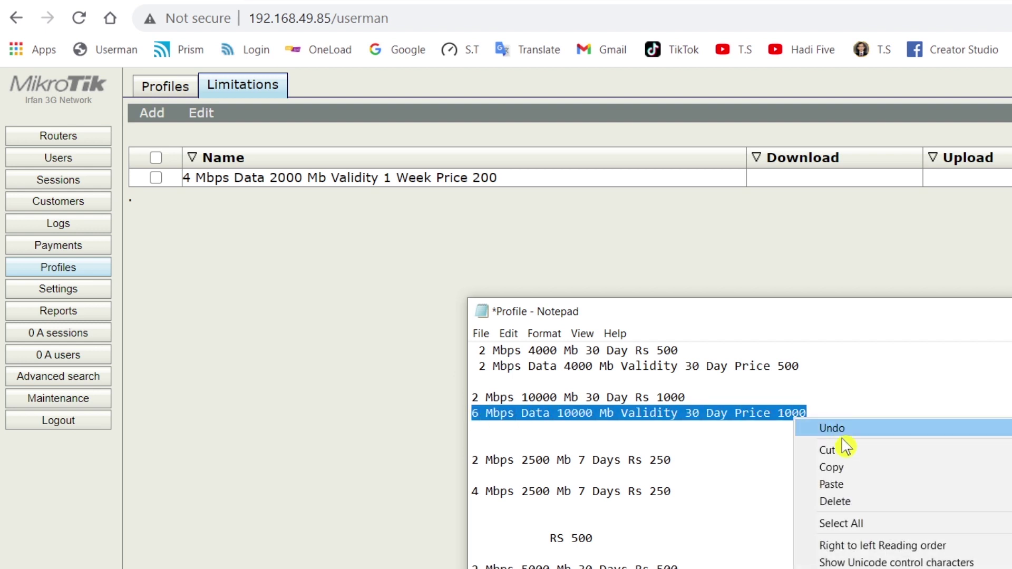
click(842, 468)
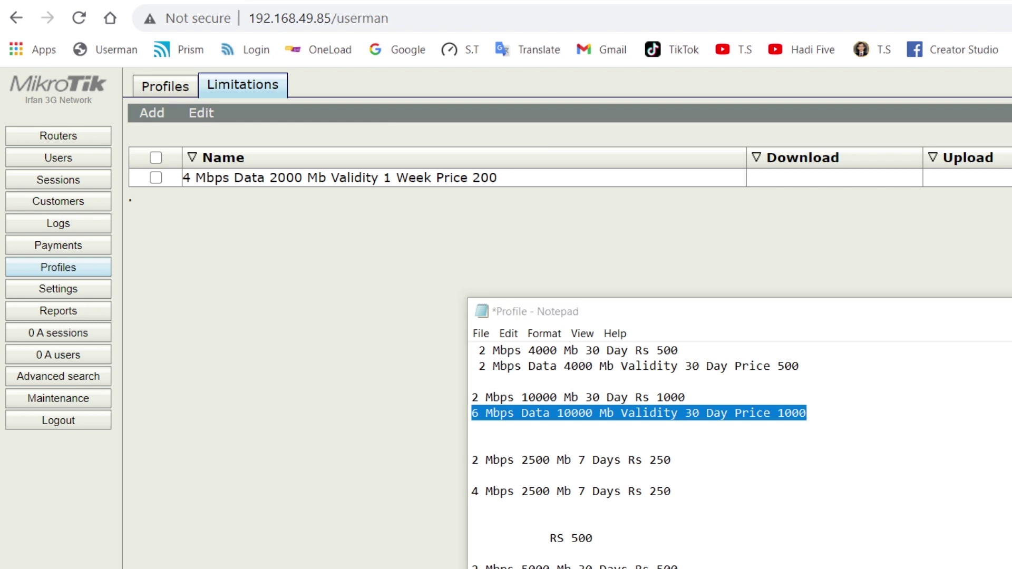
click(632, 277)
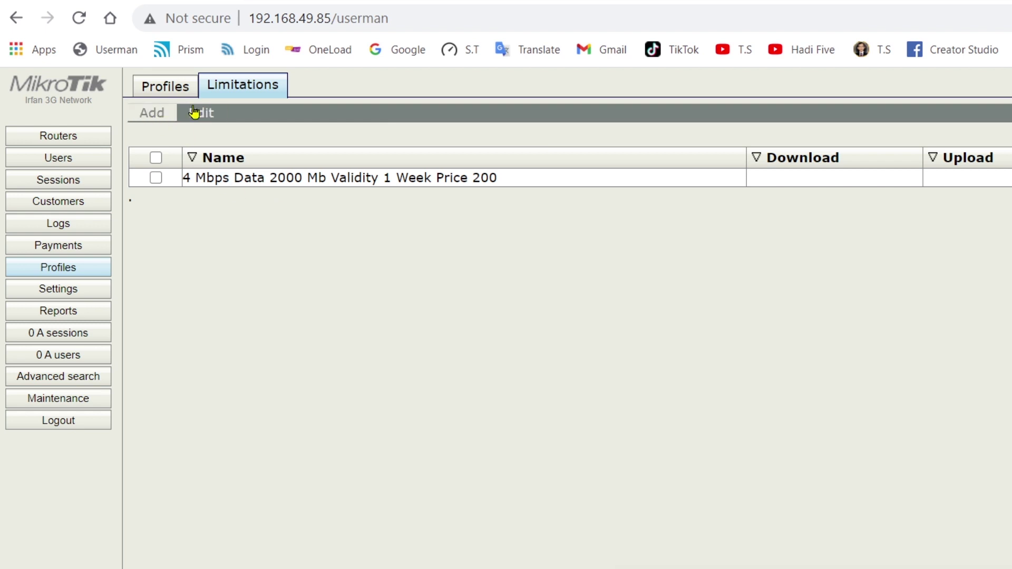
- Create a new limitation and paste the copied package name into its Name field
click(153, 121)
click(157, 136)
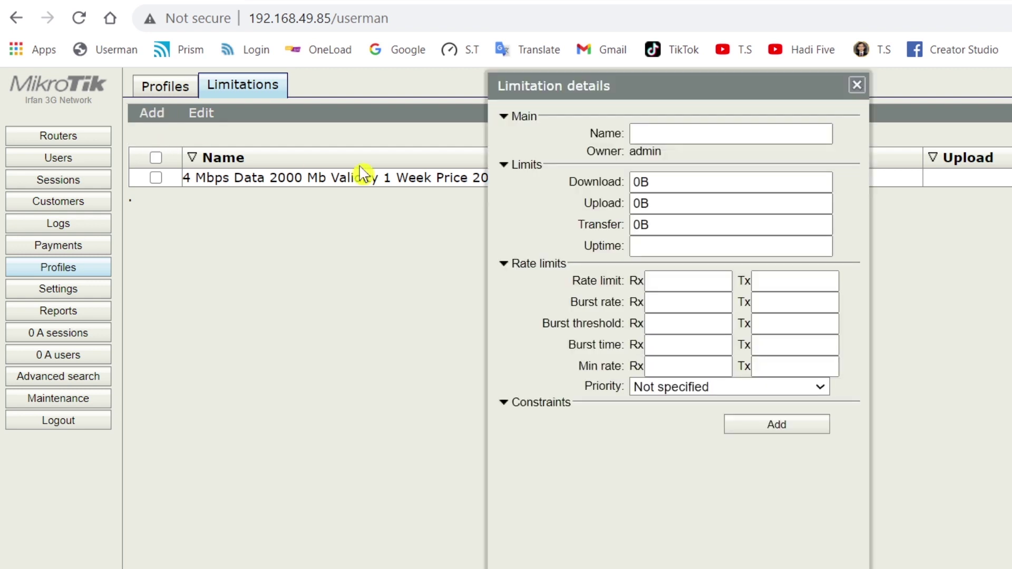
click(658, 137)
right_click(659, 136)
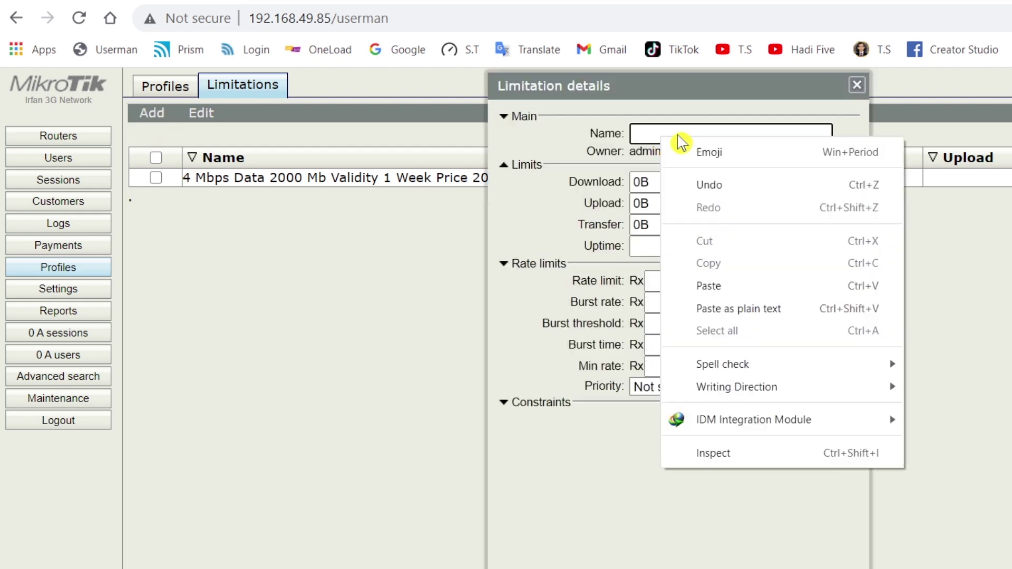
click(697, 284)
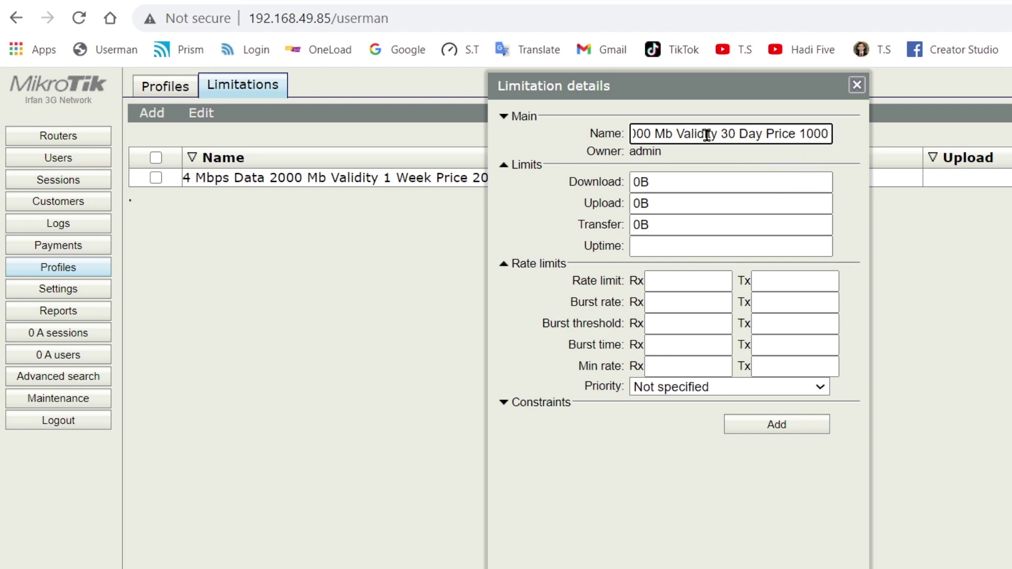
- Check the name reads '6 Mbps Data 10000 Mb Validity 30 Day Price 1000'
drag(826, 136, 576, 140)
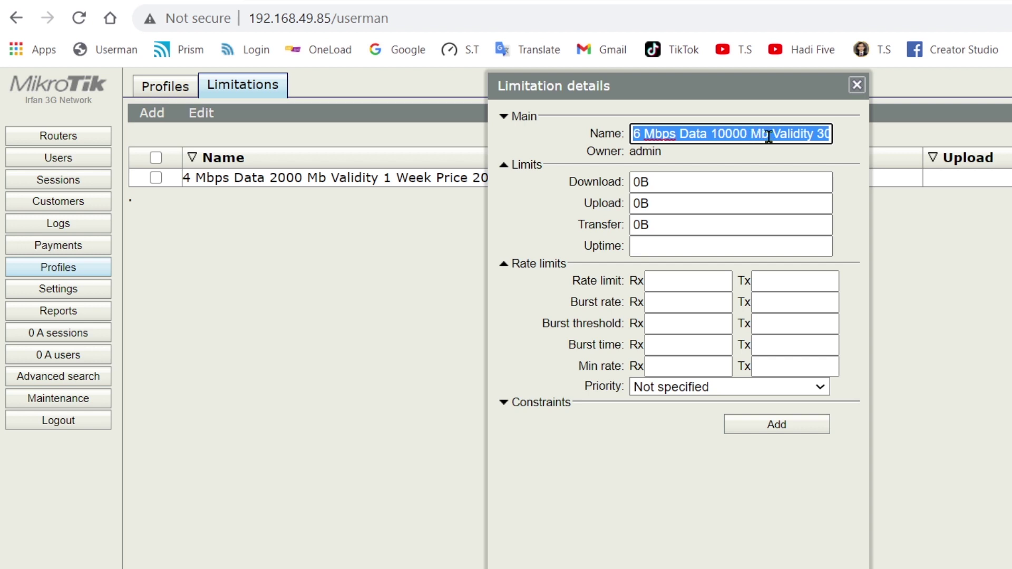
click(773, 135)
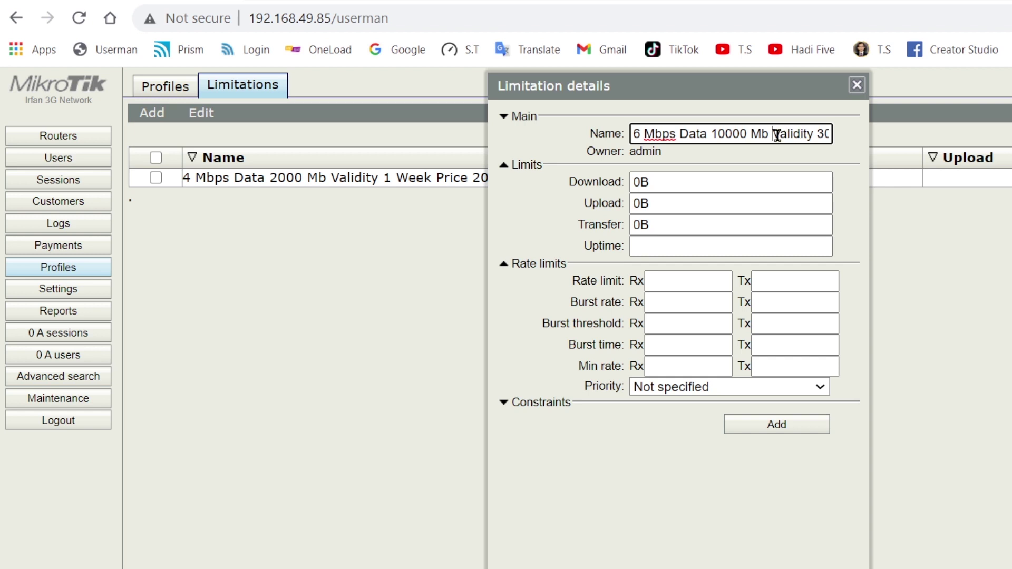
drag(772, 133, 815, 133)
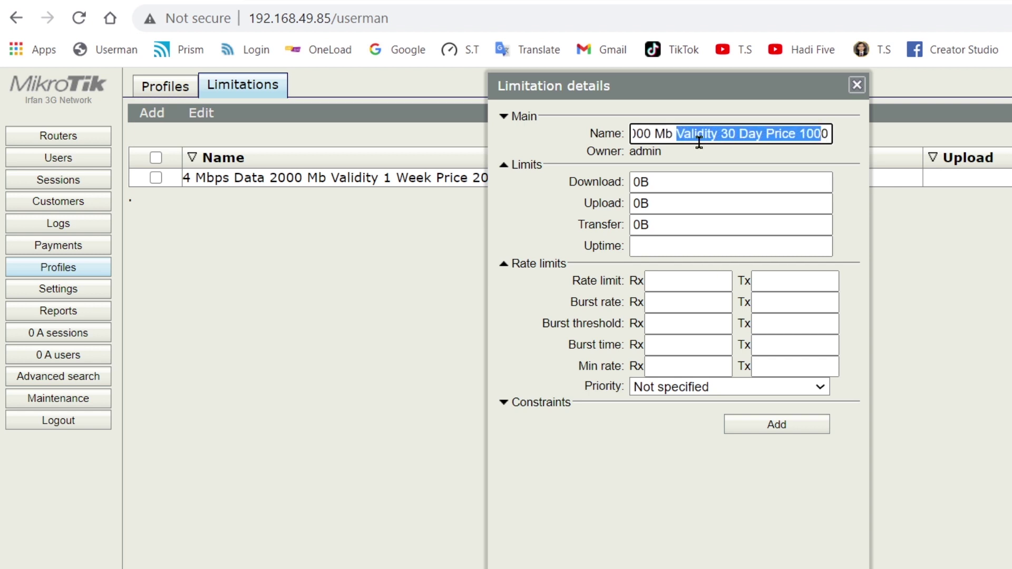
click(764, 135)
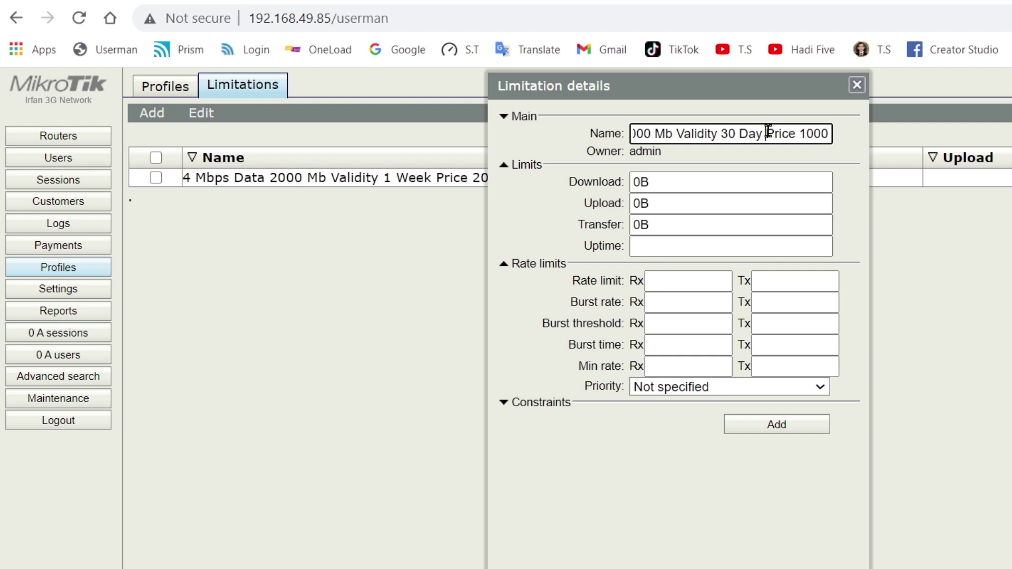
drag(768, 133, 821, 132)
click(829, 132)
key(Left)
key(Left)
key(Left)
key(Left)
key(Left)
key(Left)
key(Left)
key(Left)
key(Left)
key(Left)
key(Left)
key(Left)
key(Left)
key(Left)
key(Left)
key(Left)
key(Left)
key(Left)
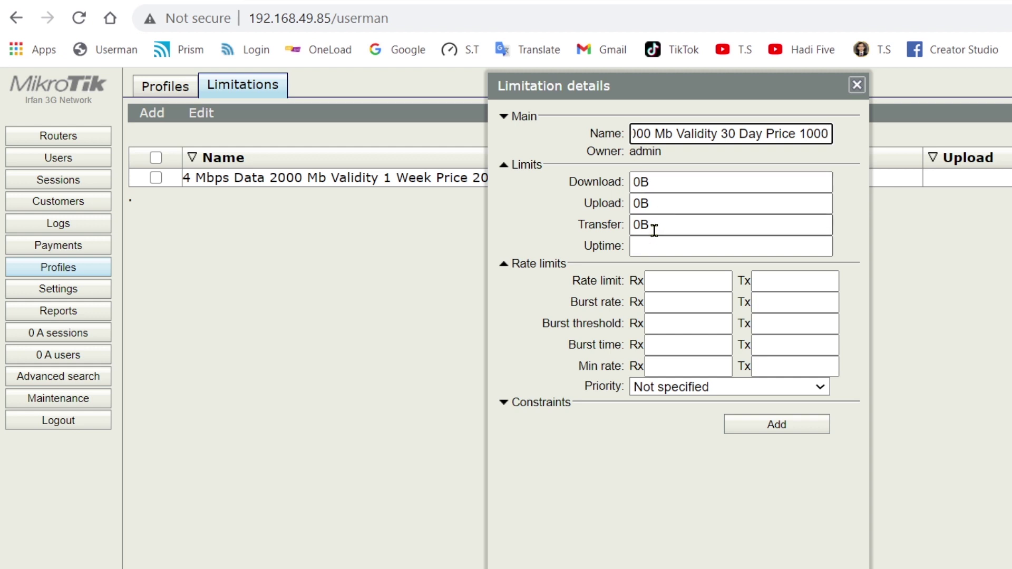
- Replace the Transfer field's default 0B with 10000m
drag(654, 227, 614, 227)
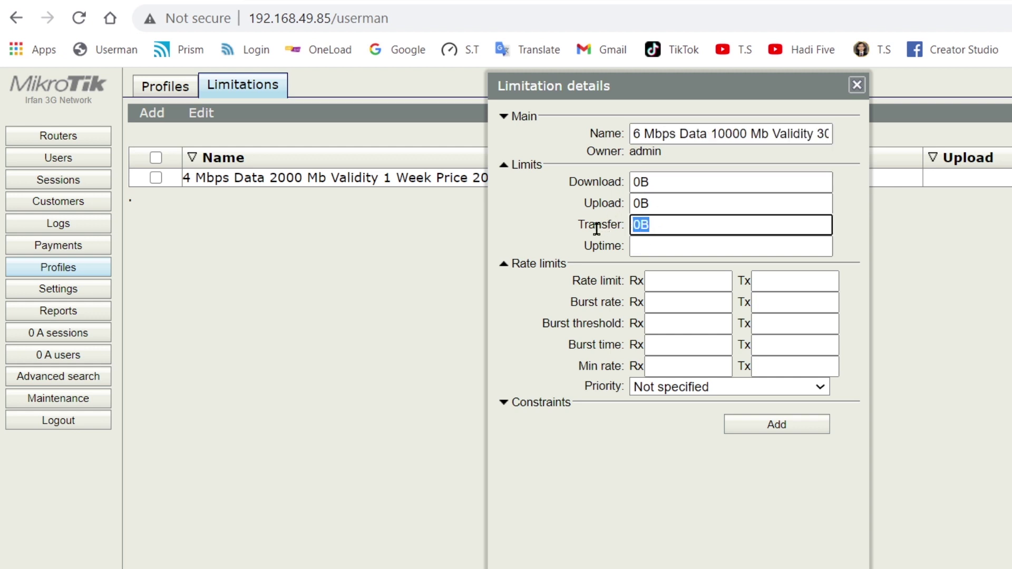
text(10000m)
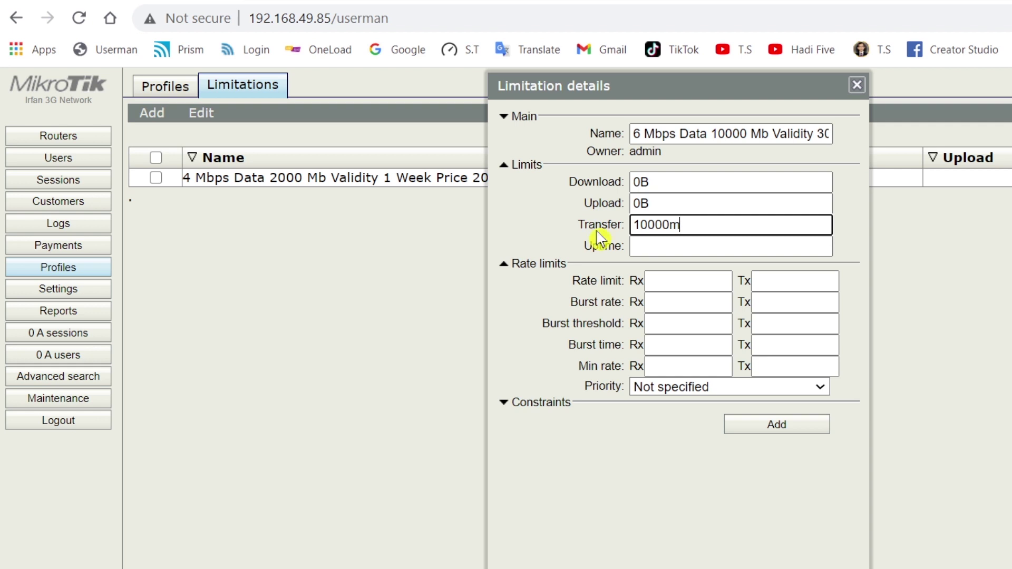
click(635, 247)
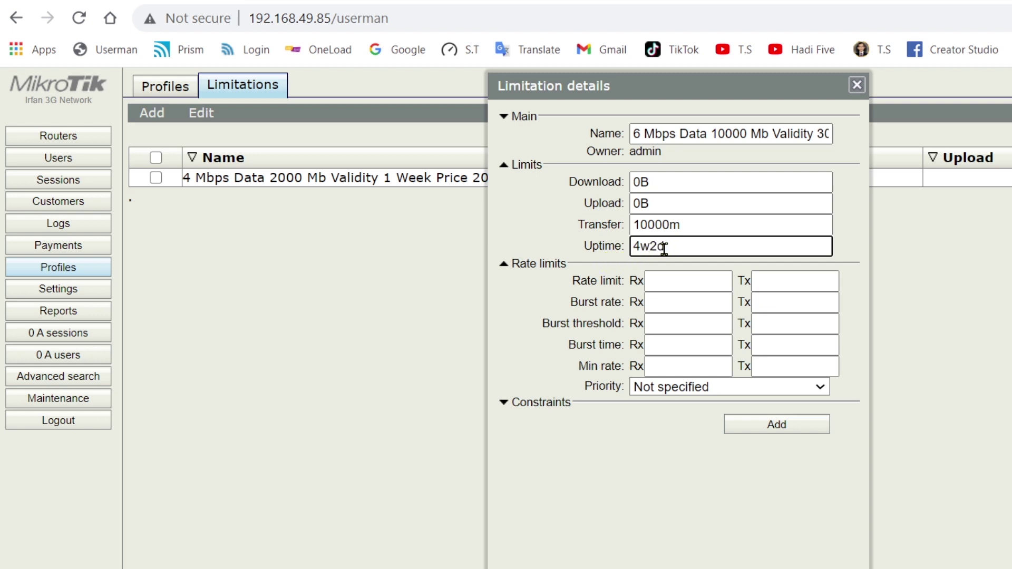
- Set rate limit and minimum rate to 4m receive, 6m transmit, and save the 6 Mbps limitation
click(656, 276)
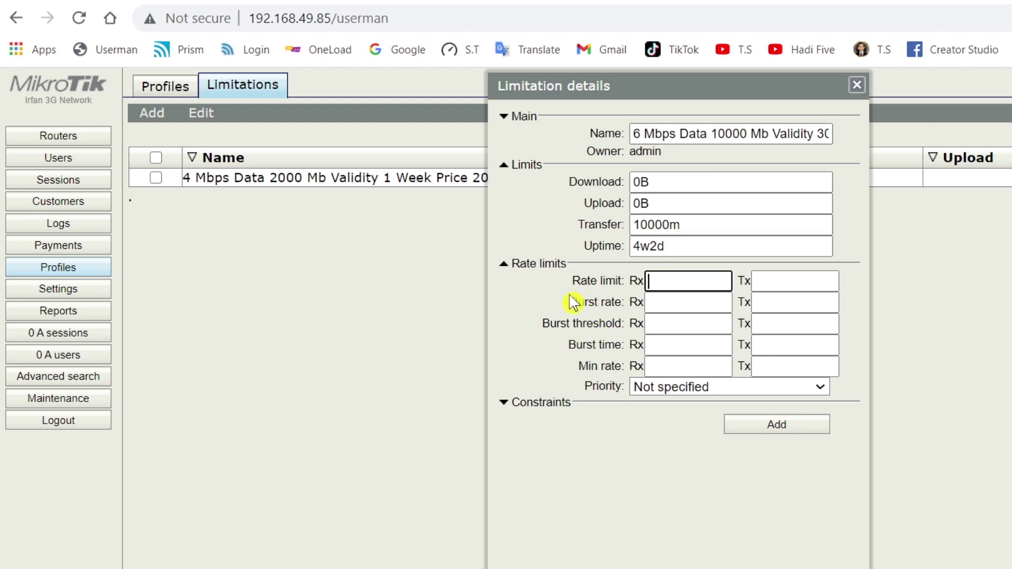
text(4m)
click(779, 281)
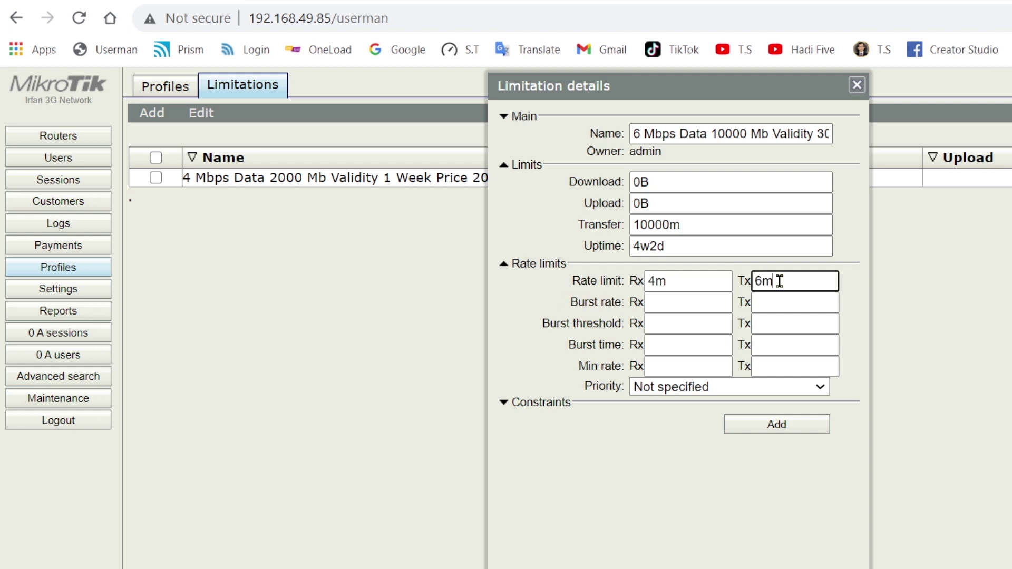
click(794, 367)
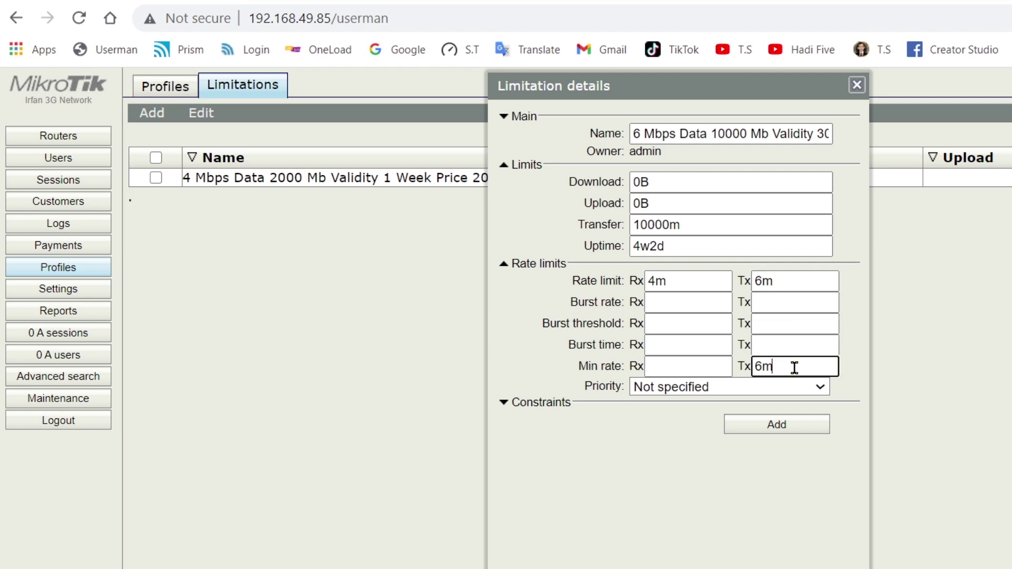
click(689, 365)
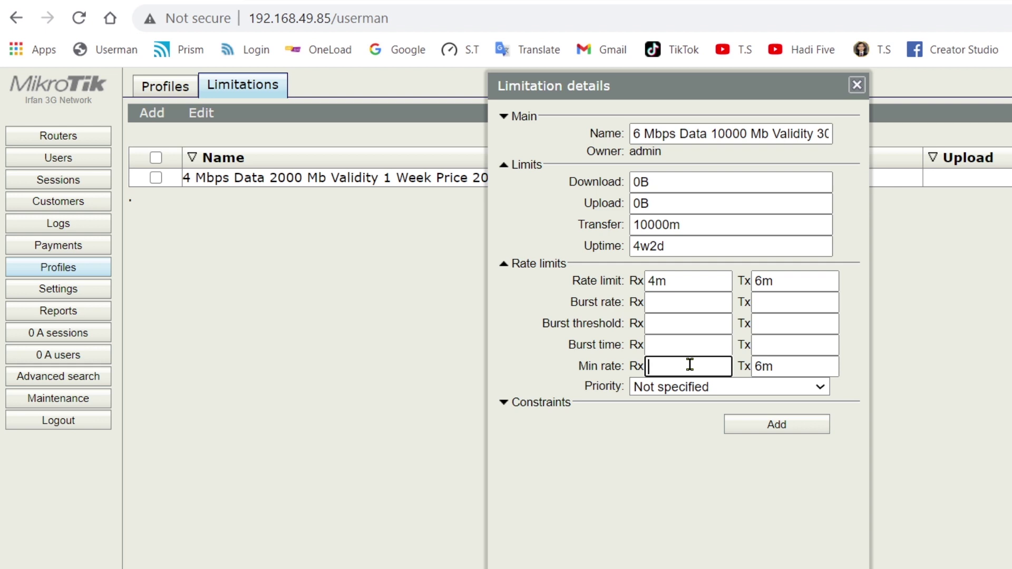
text(4m)
click(770, 426)
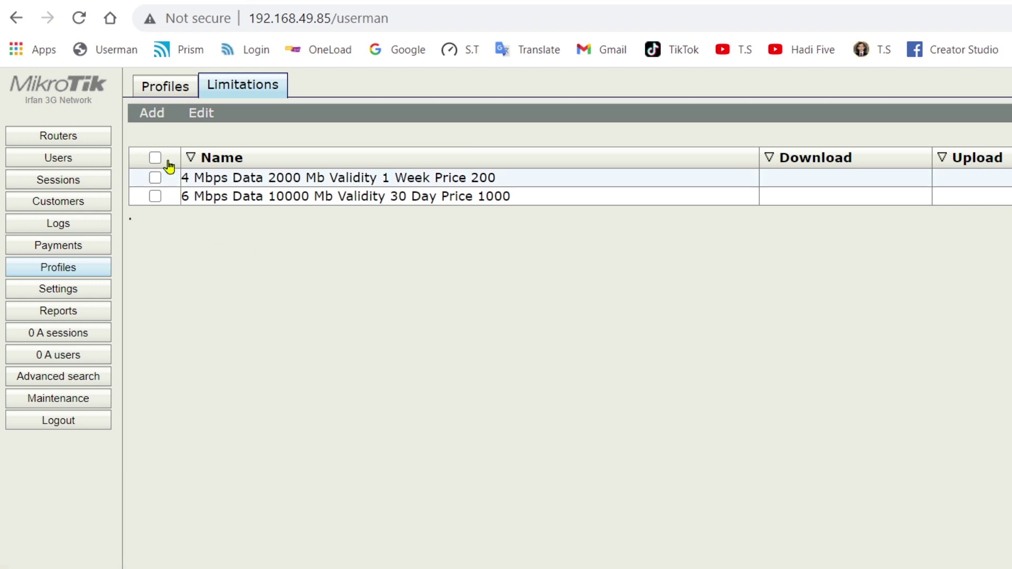
- Switch User Manager to the Profiles page
click(165, 92)
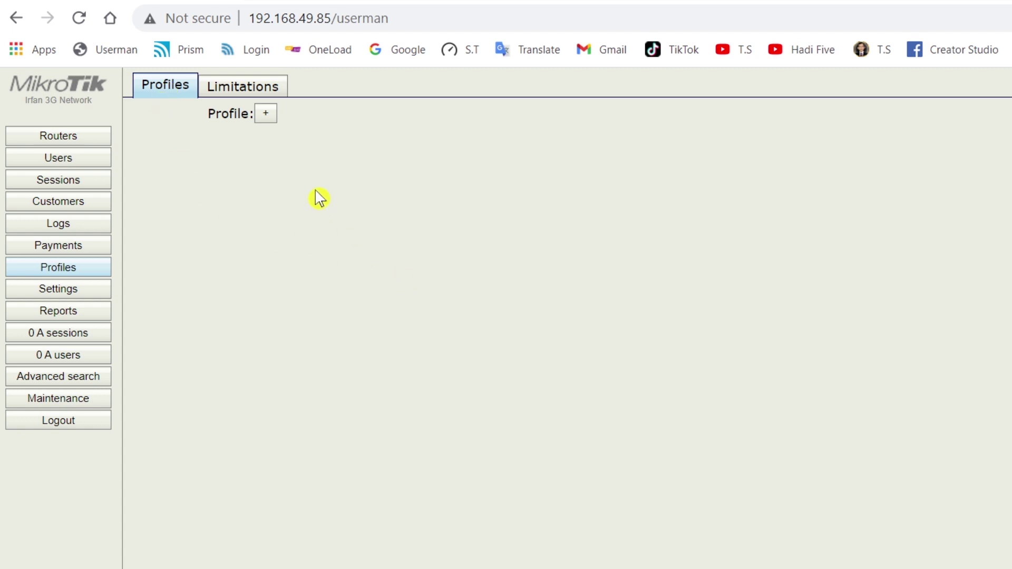
- Start a new profile and copy the '4 Mbps 2000 Mb 1 Week Rs 200' line from Notepad
click(266, 114)
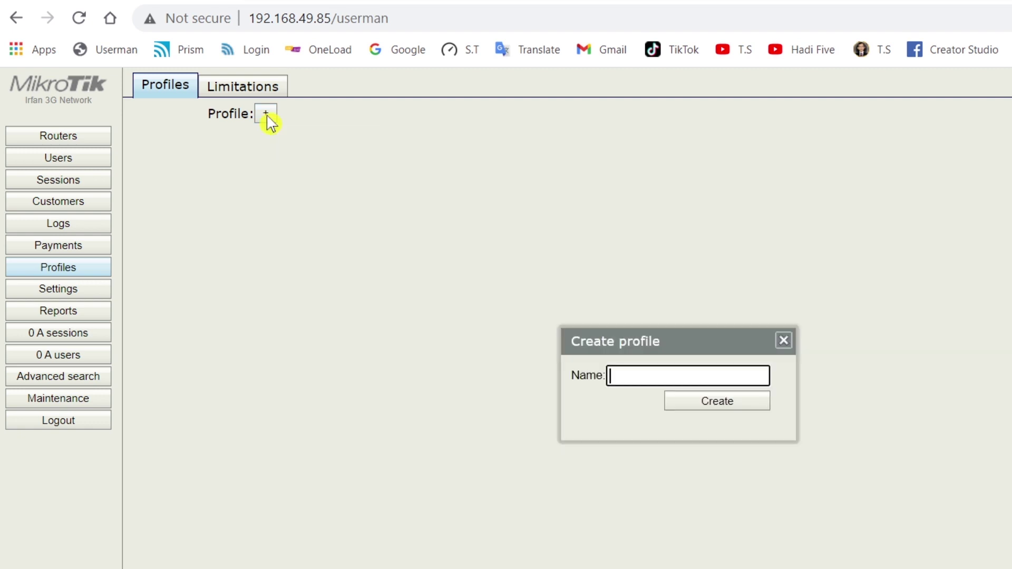
drag(702, 340, 558, 122)
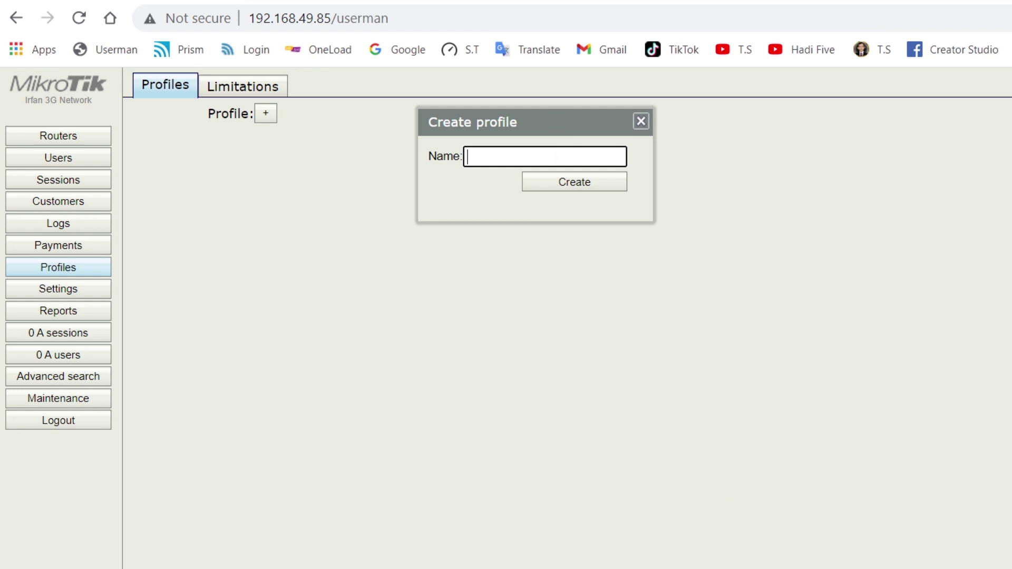
key(alt+Tab)
drag(779, 323, 640, 274)
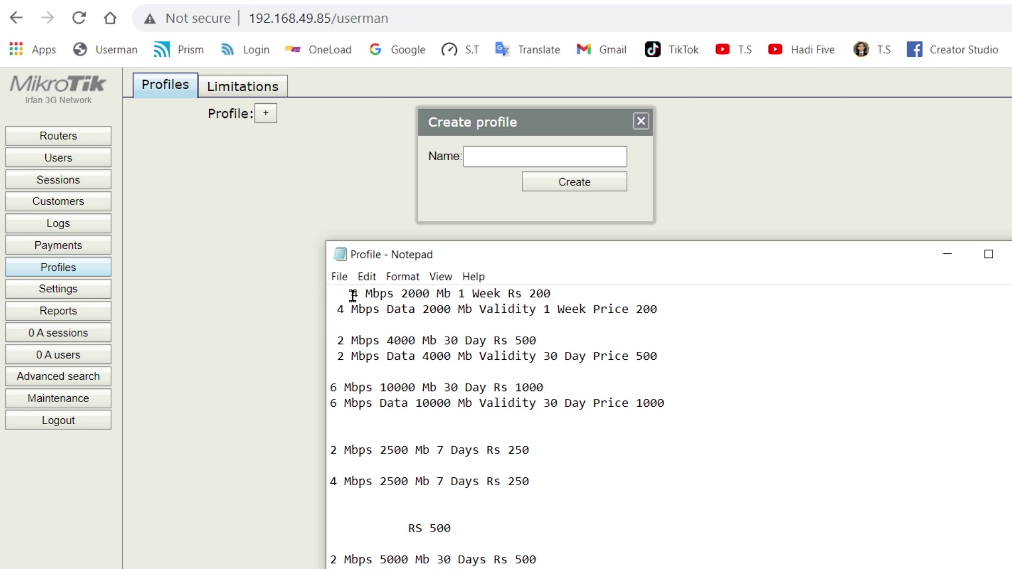
drag(352, 295, 550, 294)
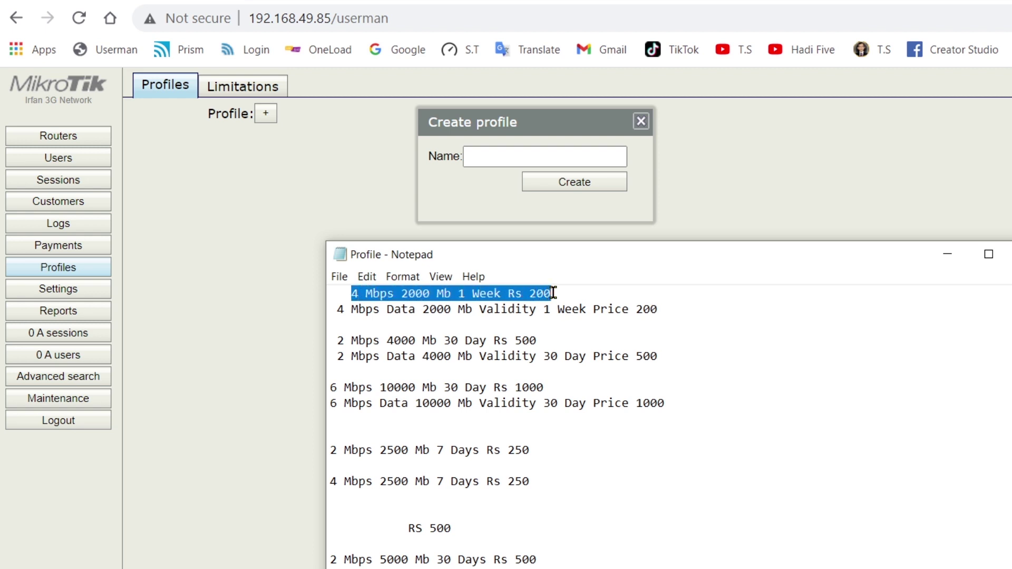
right_click(531, 295)
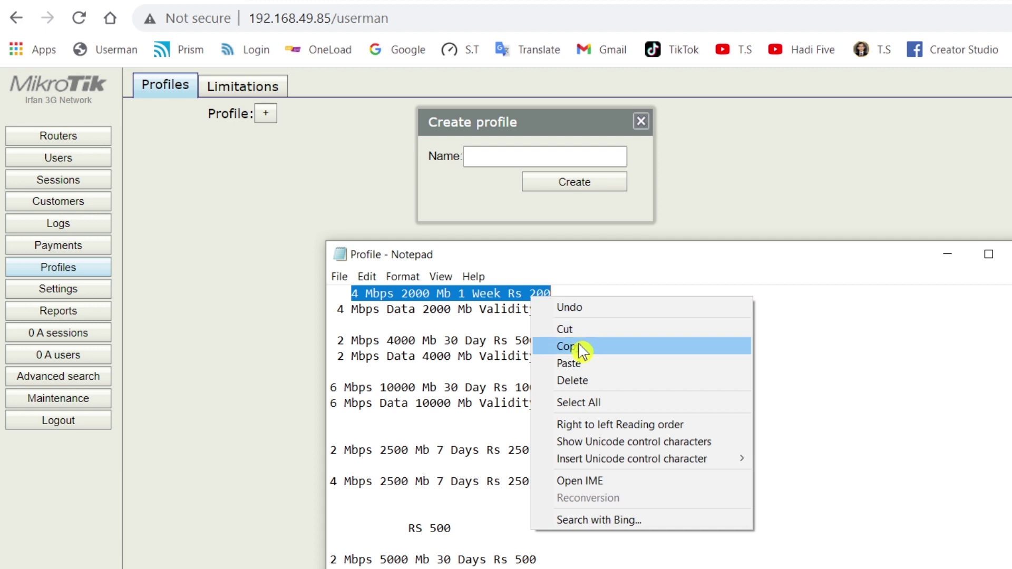
click(580, 347)
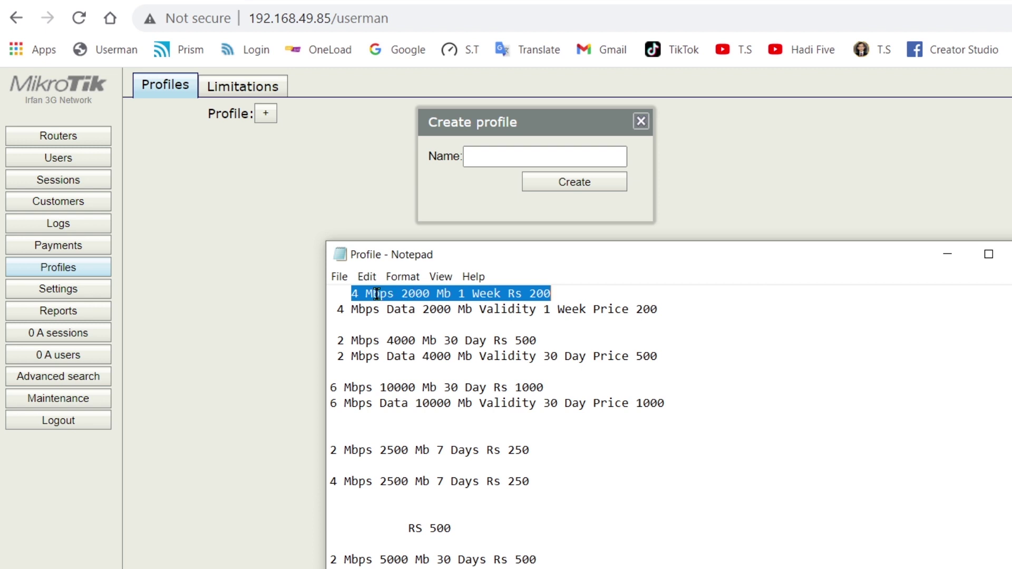
- Remove the two leading spaces from that line, copy it again, and hide Notepad
click(349, 293)
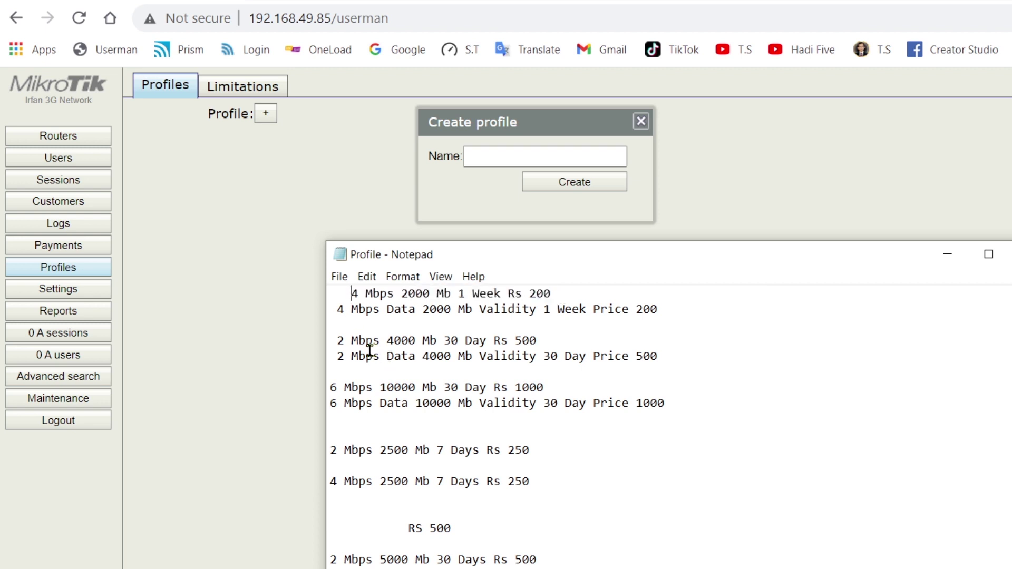
key(BackSpace)
key(BackSpace)
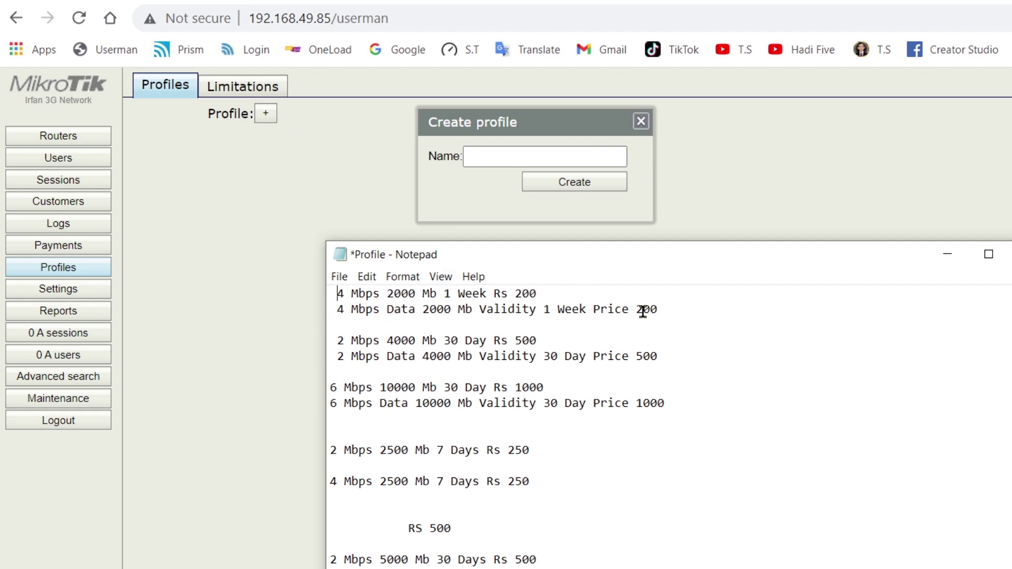
drag(537, 294, 342, 293)
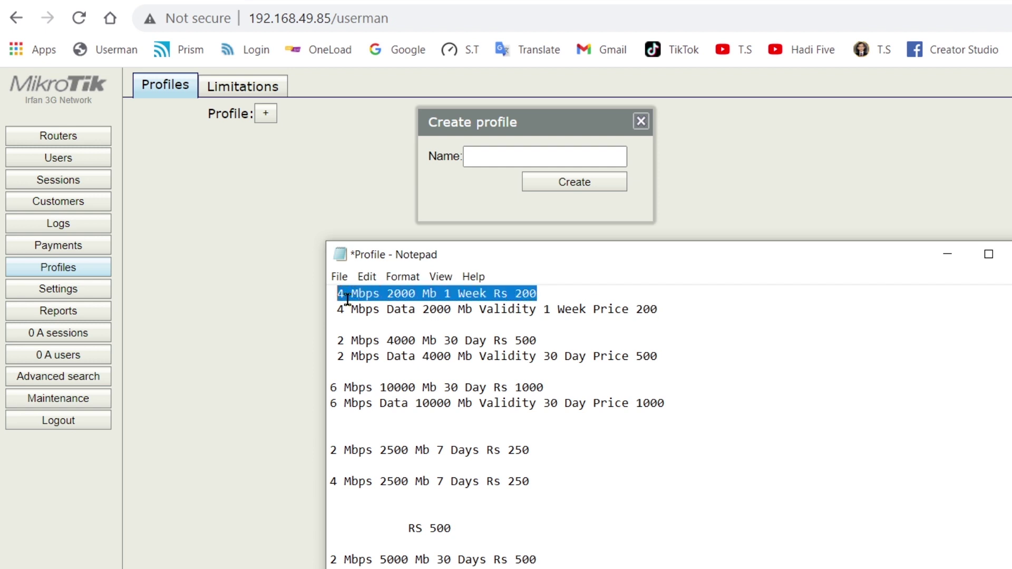
right_click(349, 295)
click(404, 343)
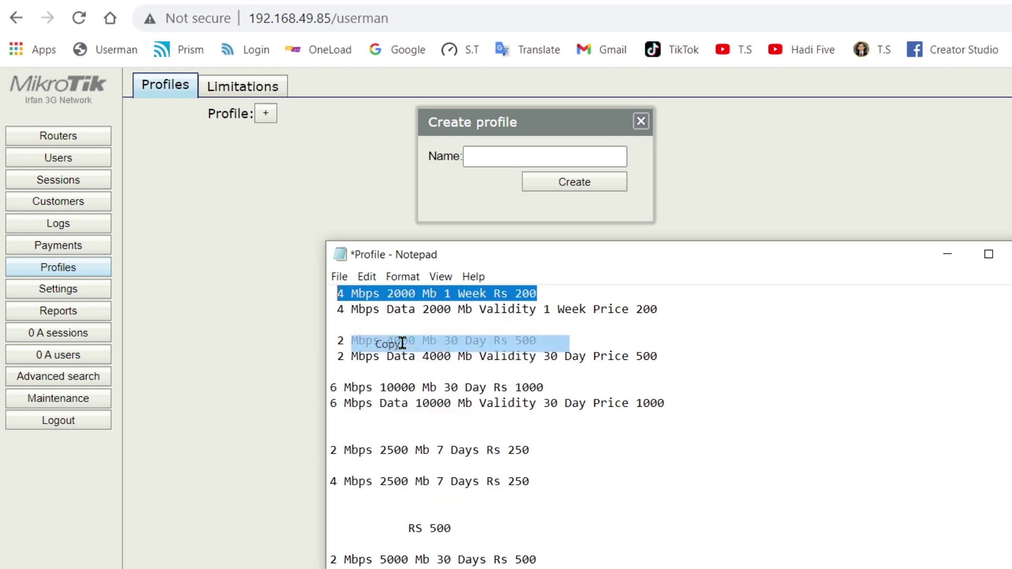
click(575, 299)
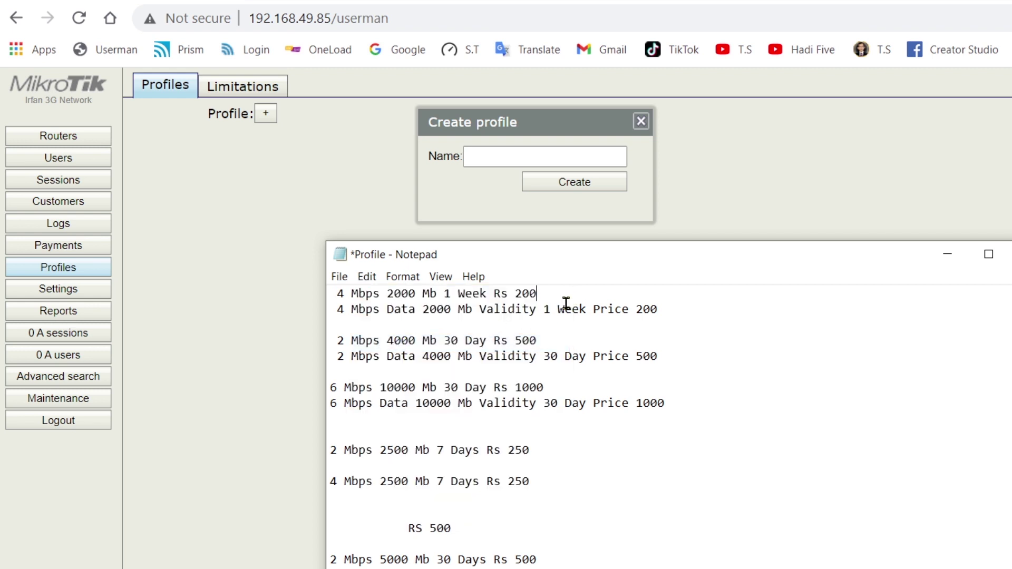
click(947, 254)
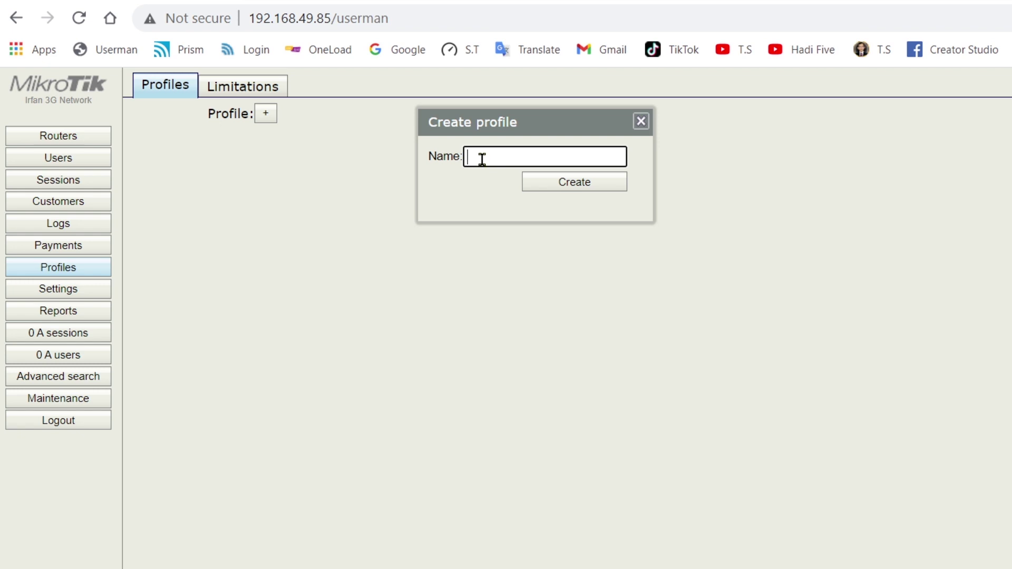
- Create the profile named '4 Mbps 2000 Mb 1 Week Rs 200' from the pasted text
key(ctrl+v)
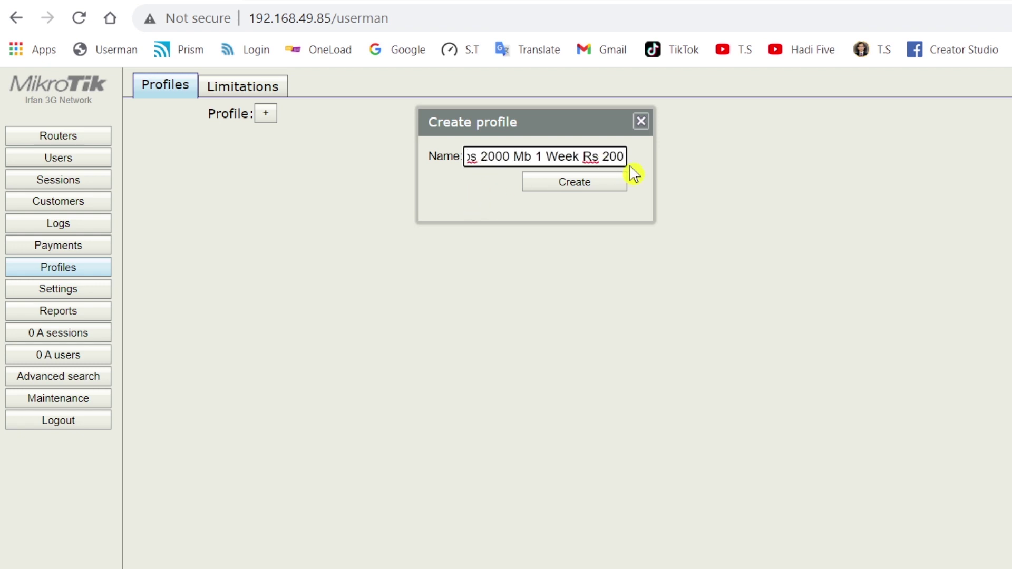
drag(623, 158, 455, 156)
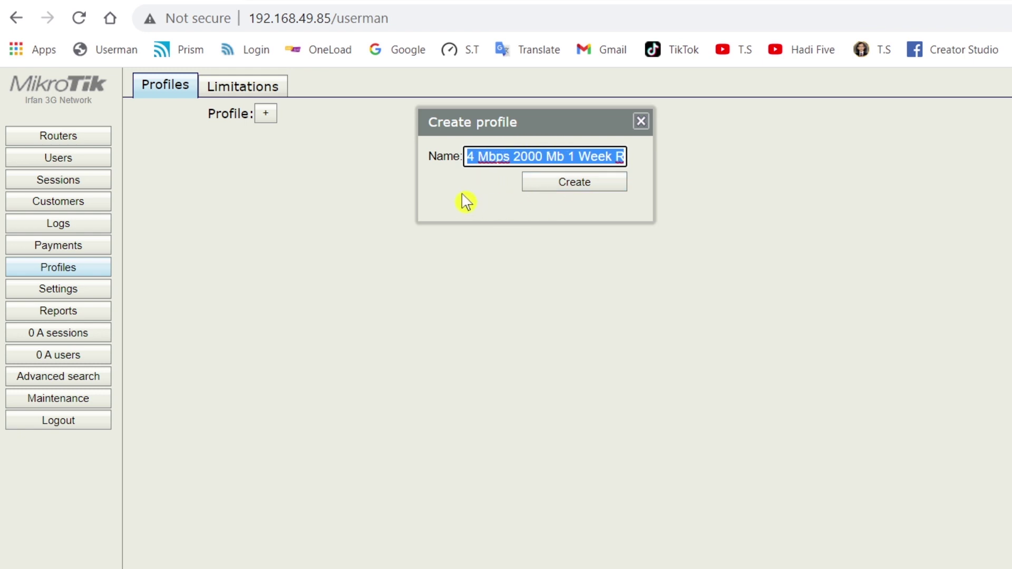
key(Tab)
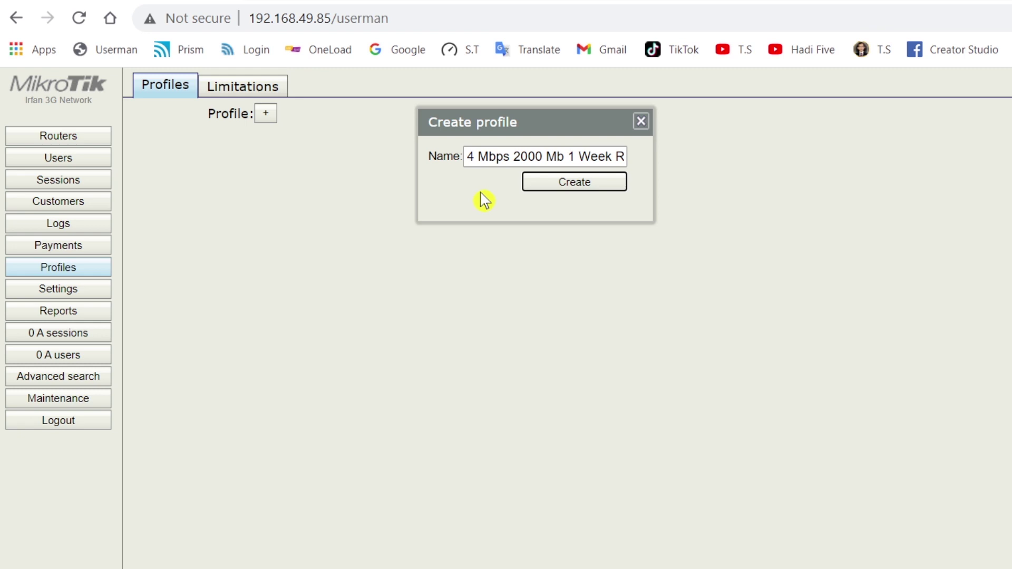
key(Return)
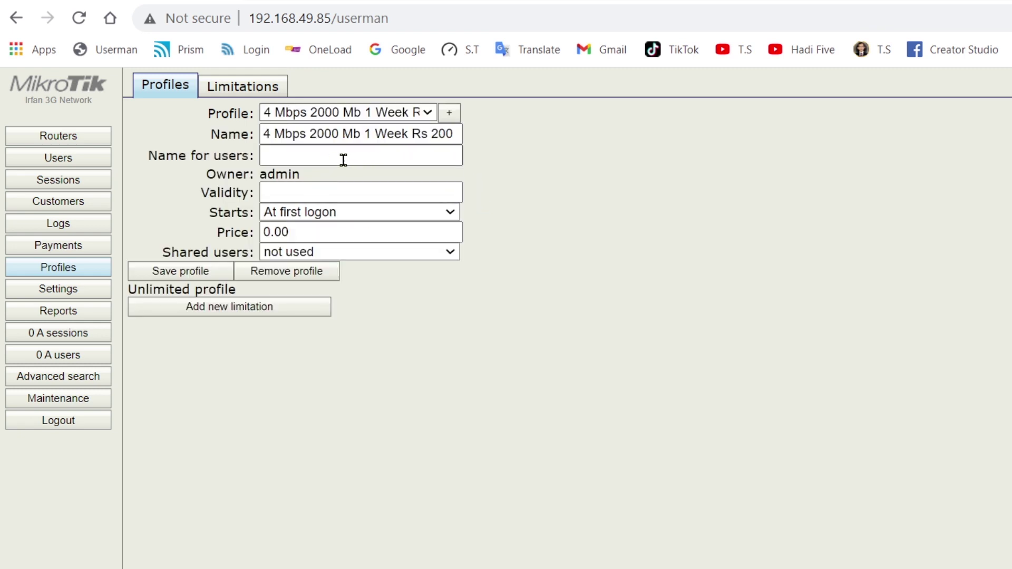
- Set Name for users to '4 Mbps 2000 Mb 1 Week Rs 200', Validity 1w and Price 200
drag(263, 135, 458, 136)
right_click(426, 135)
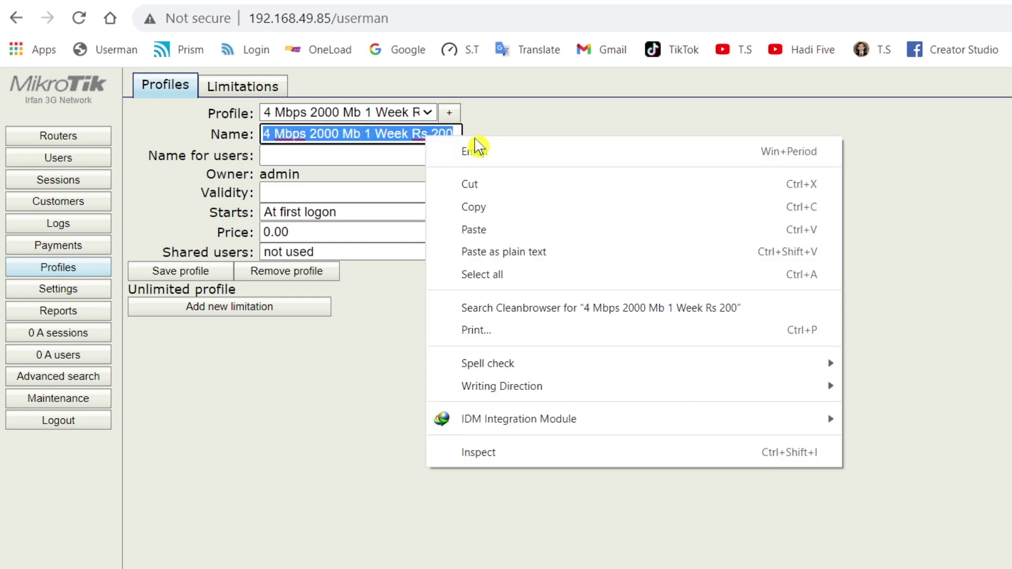
click(496, 205)
click(330, 157)
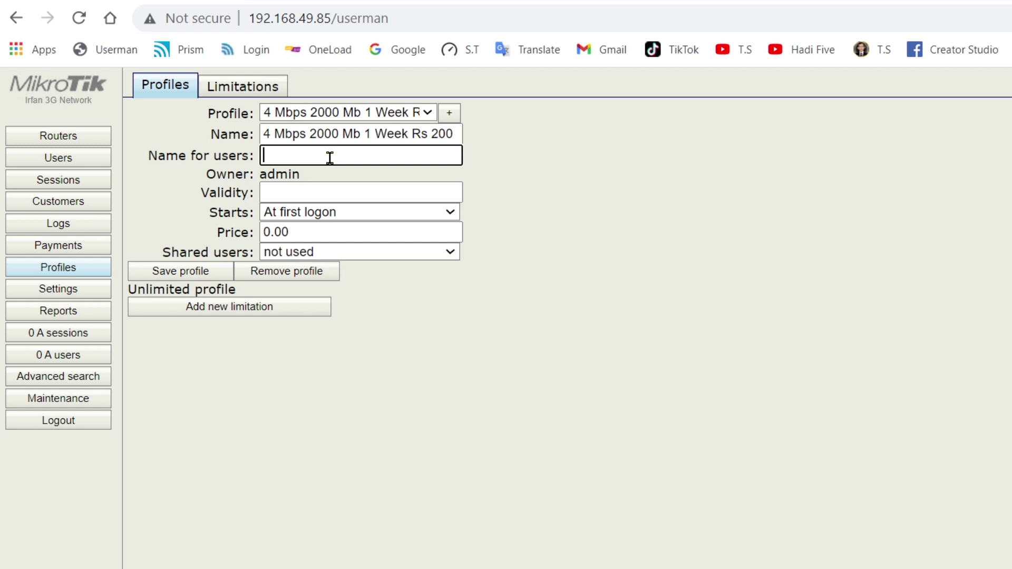
right_click(330, 157)
click(394, 308)
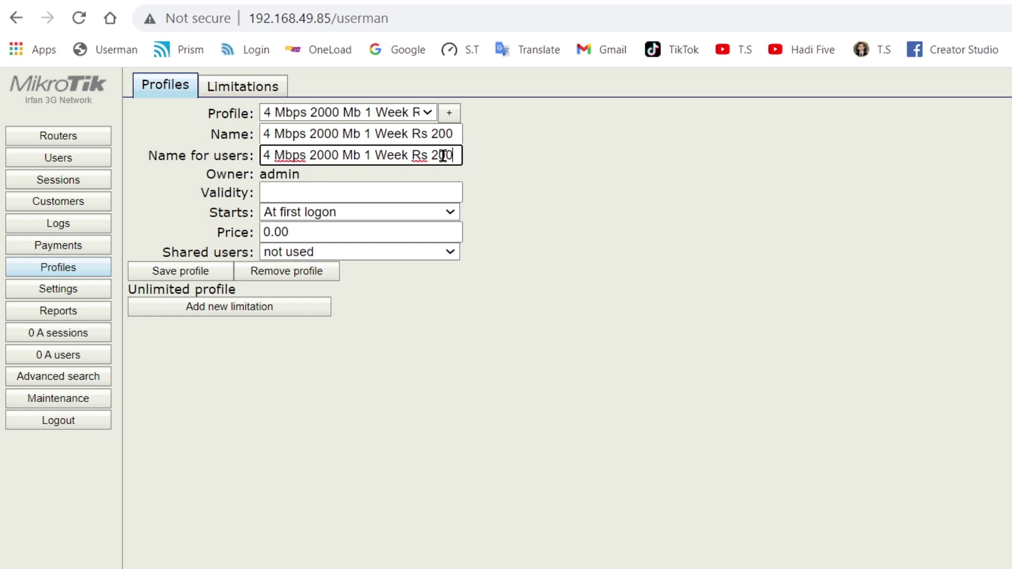
click(301, 193)
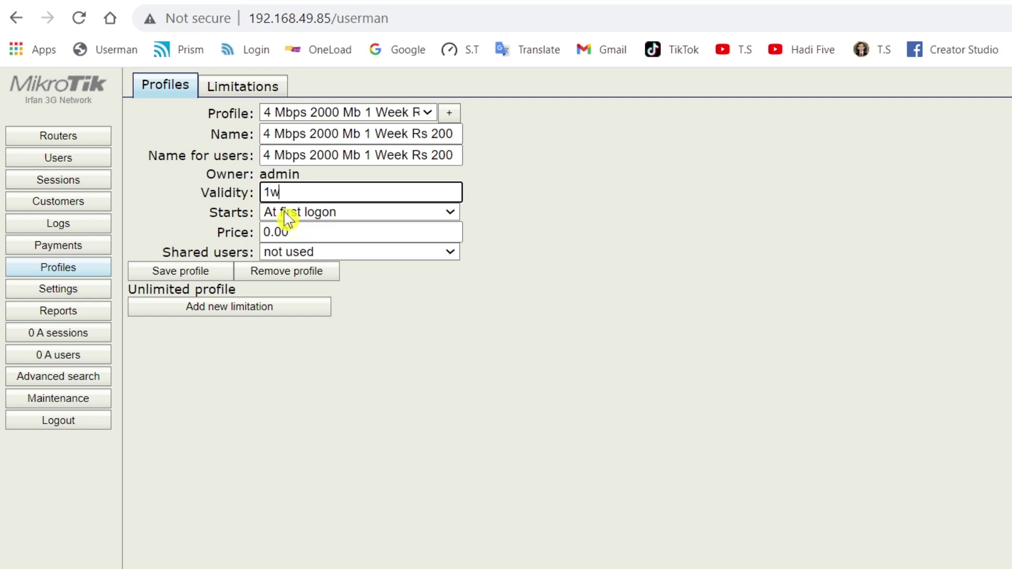
double_click(271, 232)
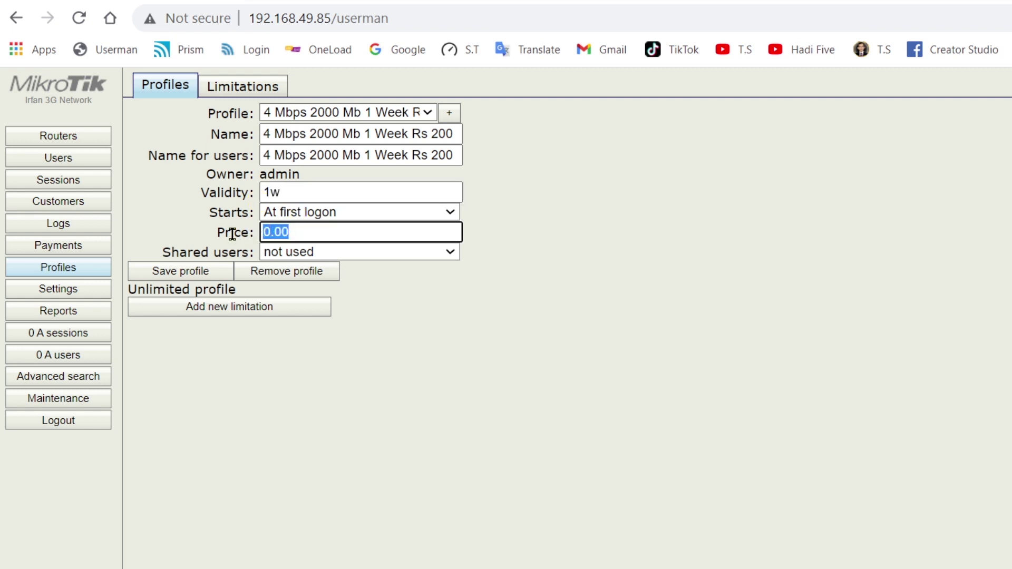
text(2)
- Attach the 4 Mbps Data 2000 Mb limitation to the profile and save it
click(216, 314)
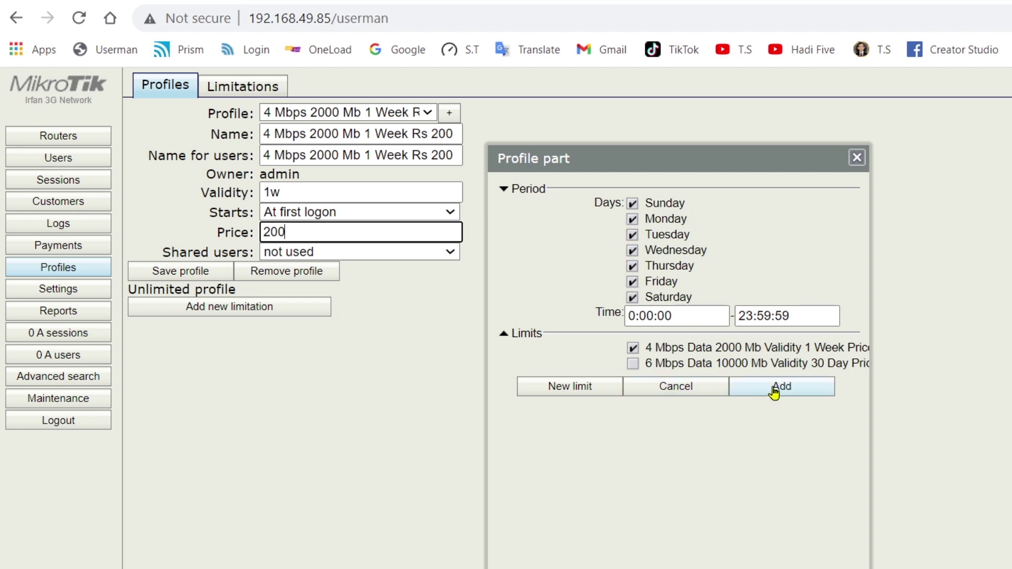
click(775, 392)
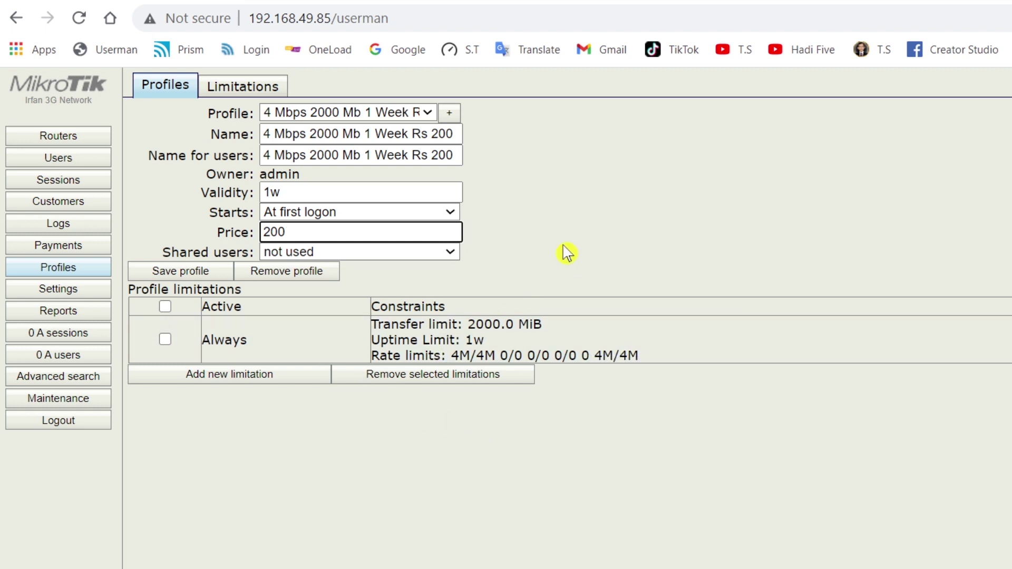
click(182, 273)
- Copy the '6 Mbps 10000 Mb 30 Day Rs 1000' line from Notepad, then hide Notepad
key(alt+Tab)
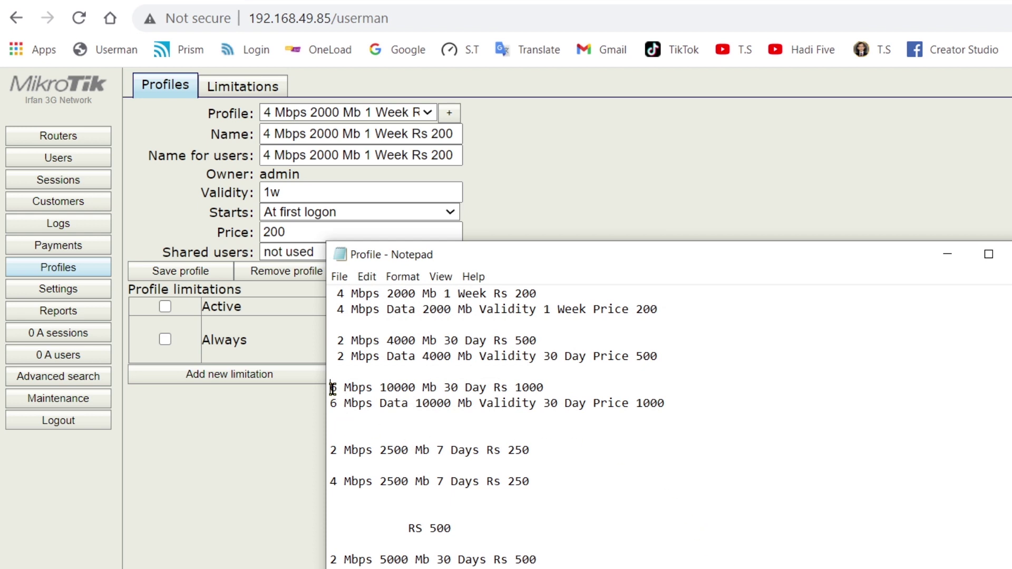
drag(332, 388, 545, 389)
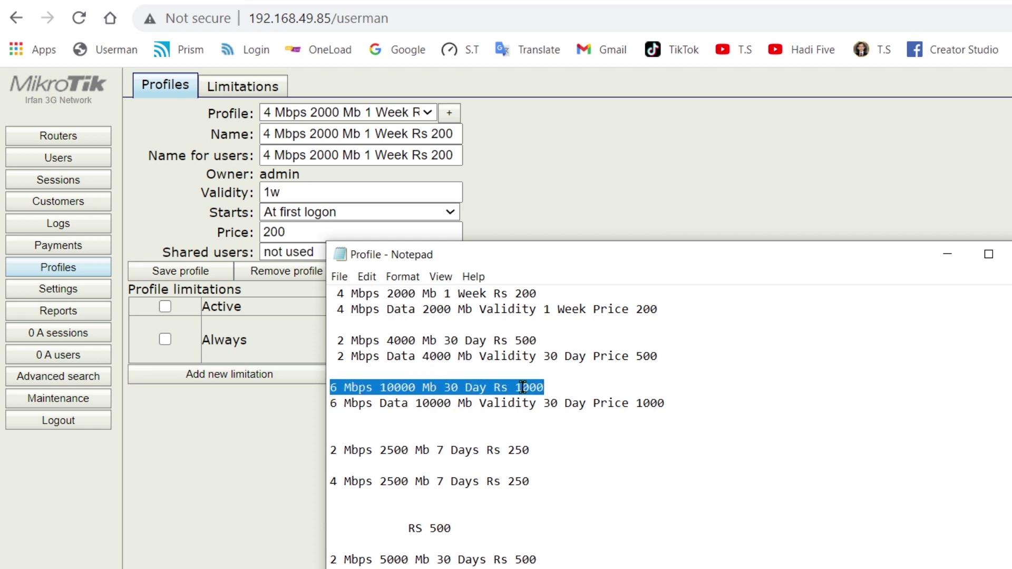
right_click(524, 388)
click(564, 438)
click(947, 254)
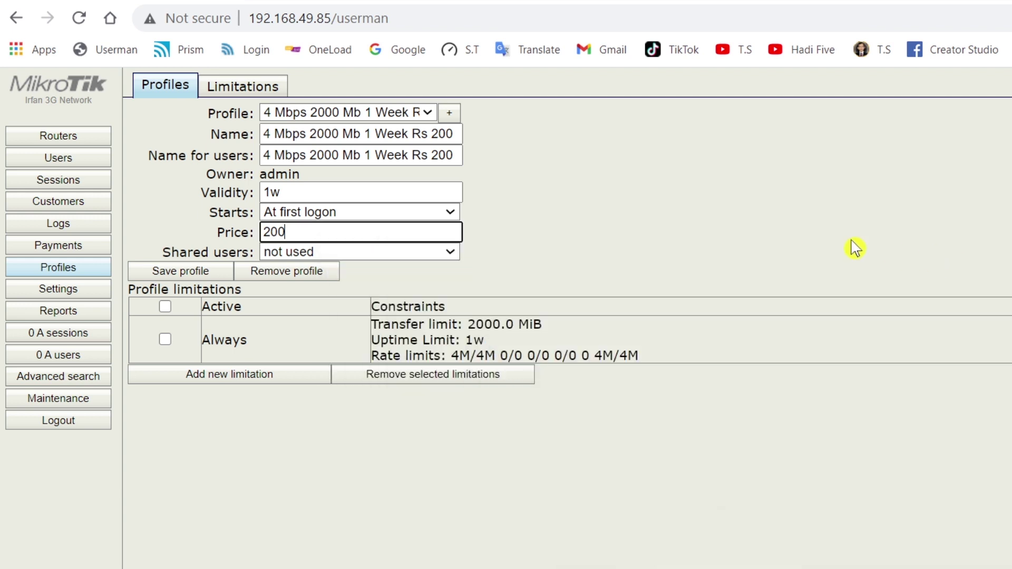
- Create a new profile named '6 Mbps 10000 Mb 30 Day Rs 1000'
click(449, 114)
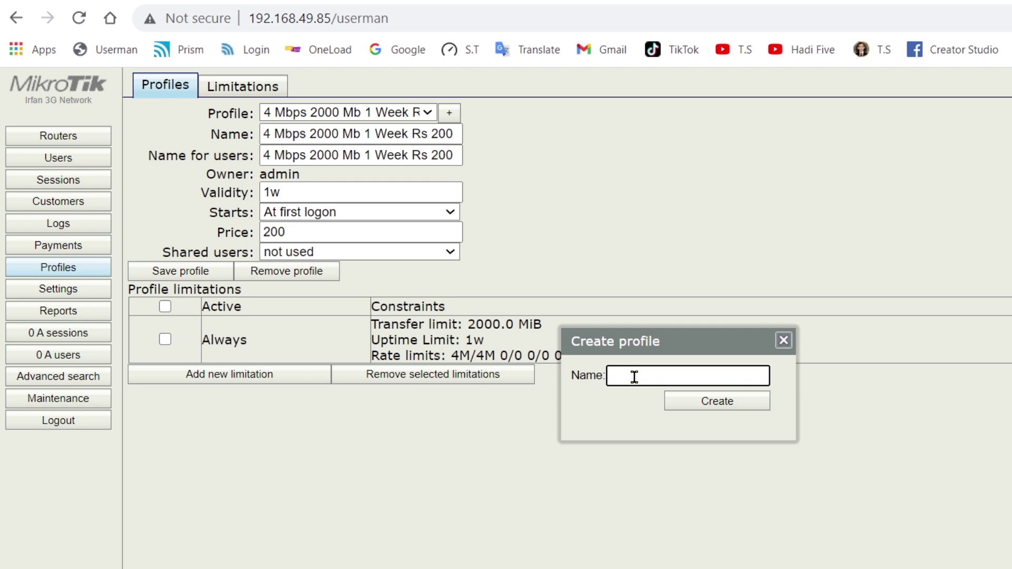
key(ctrl+v)
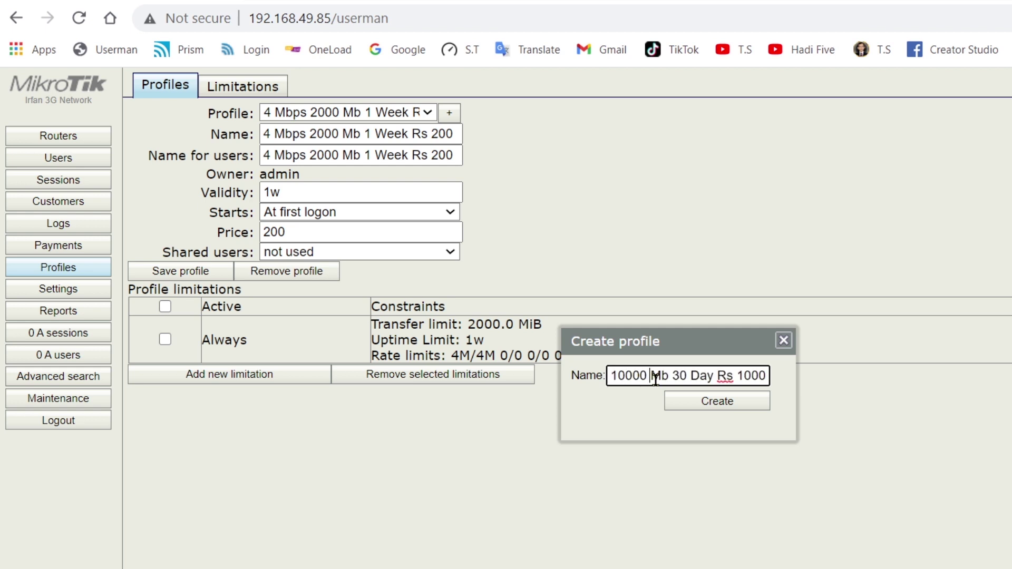
drag(655, 377, 583, 375)
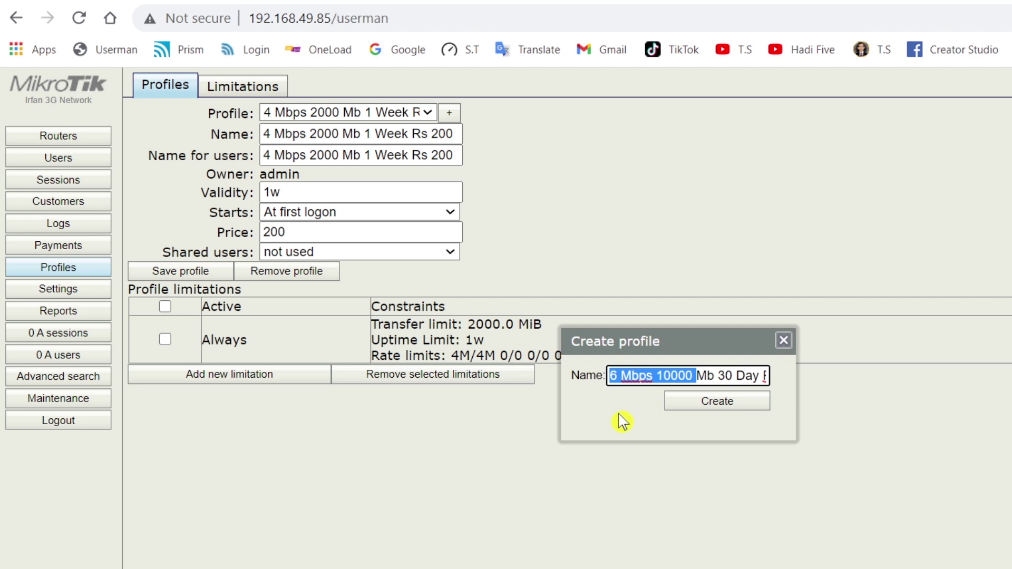
key(Tab)
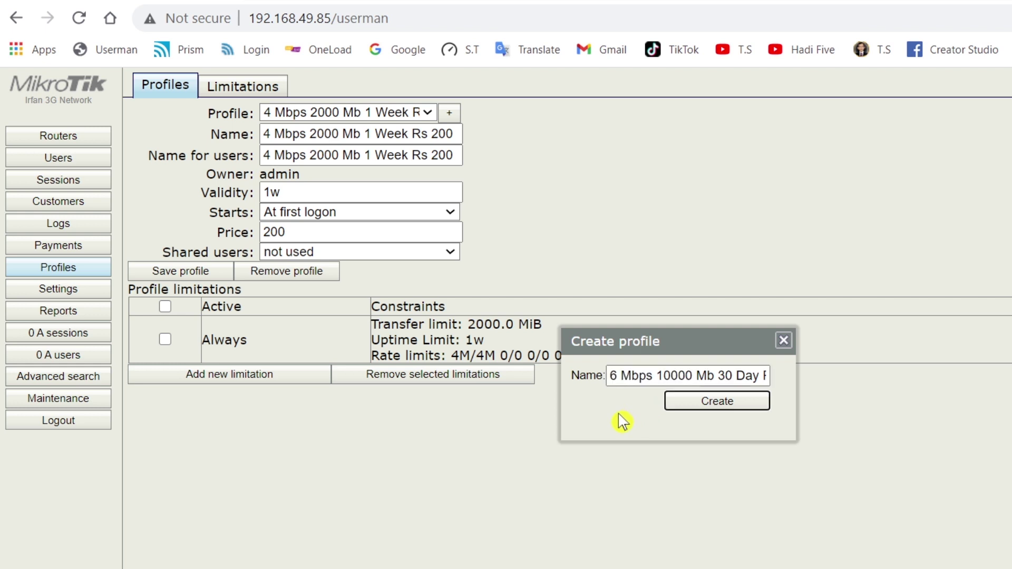
key(Return)
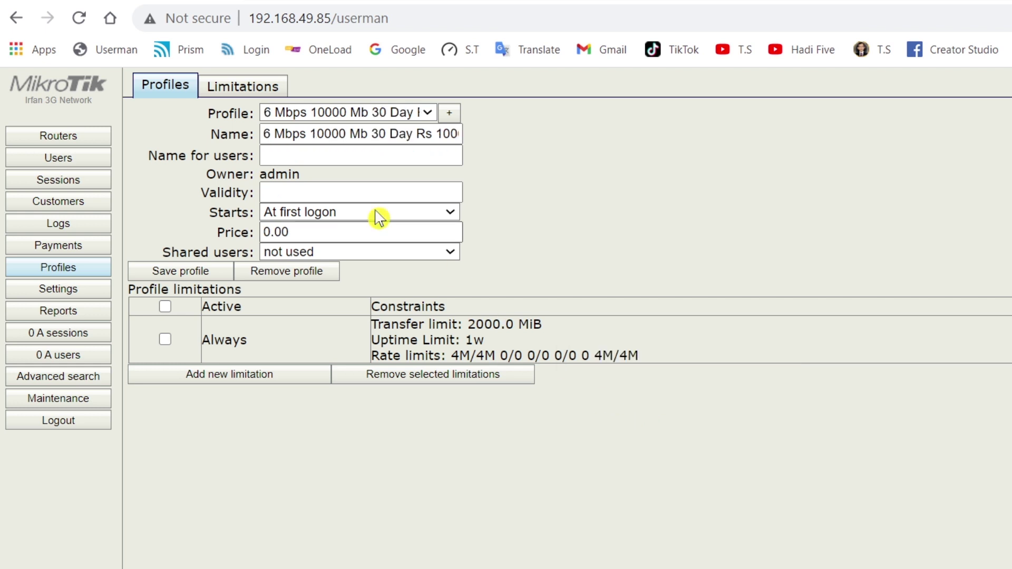
- Give it the same Name for users, Validity 4w2d and Price 1000
click(314, 155)
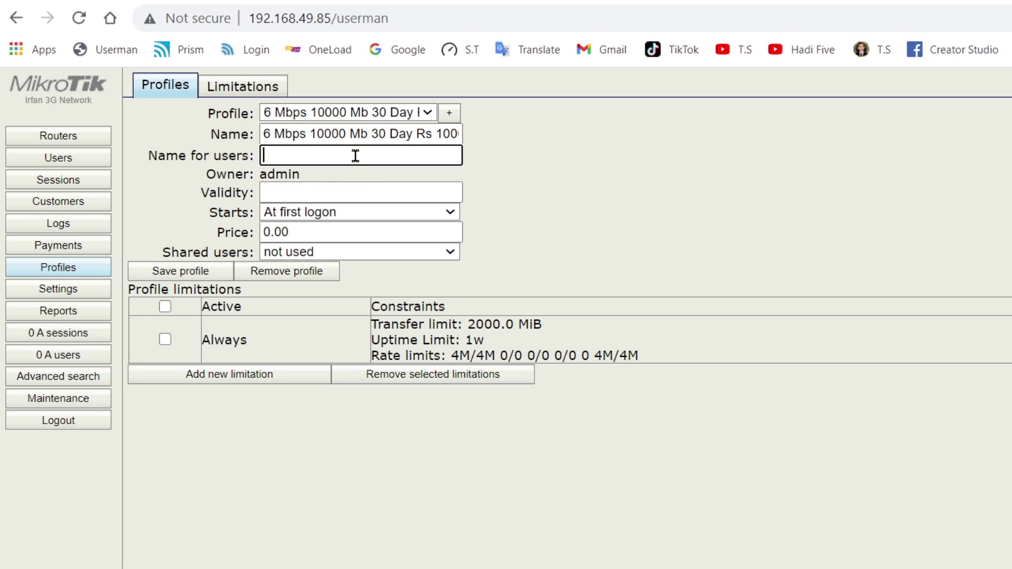
key(ctrl+v)
click(343, 189)
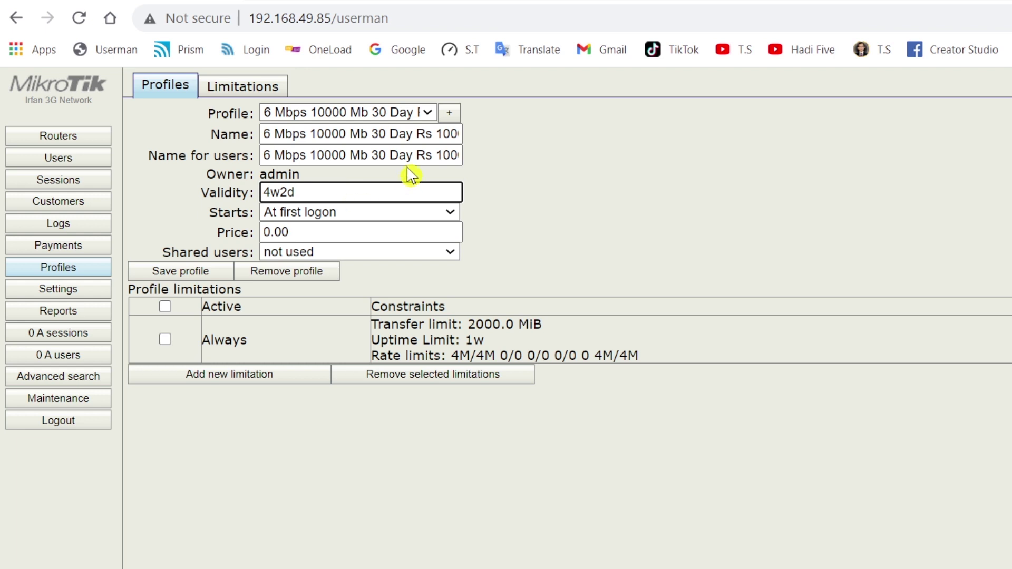
drag(438, 165, 484, 158)
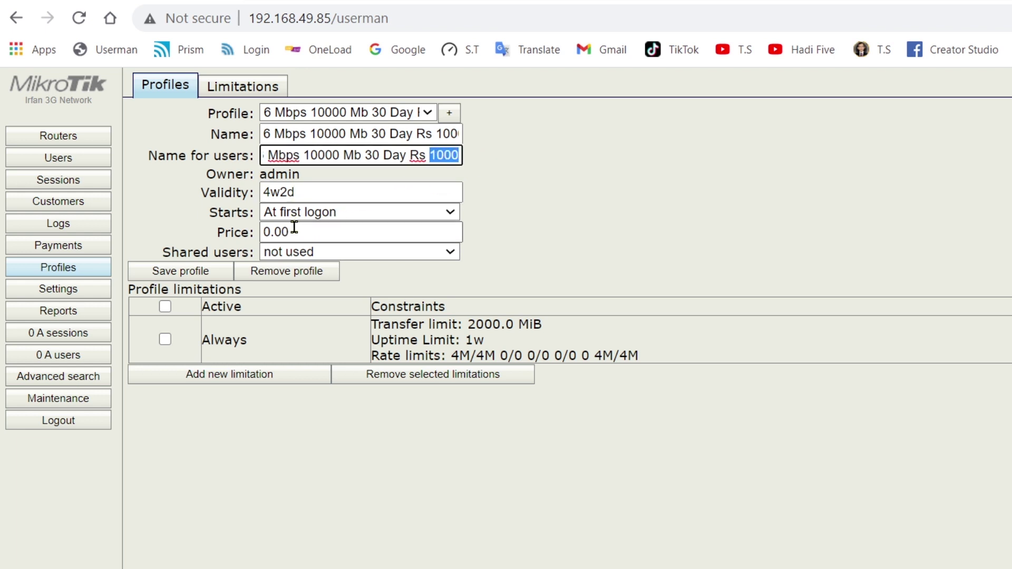
drag(293, 232, 221, 230)
text(10)
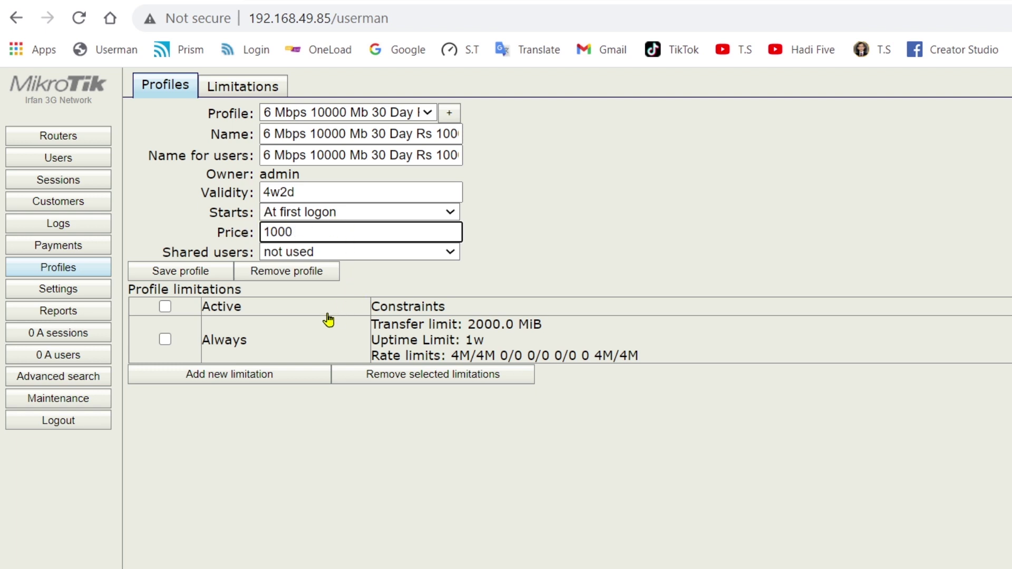
- Attach the 6 Mbps 10000 Mb limitation to the profile and save it
click(241, 379)
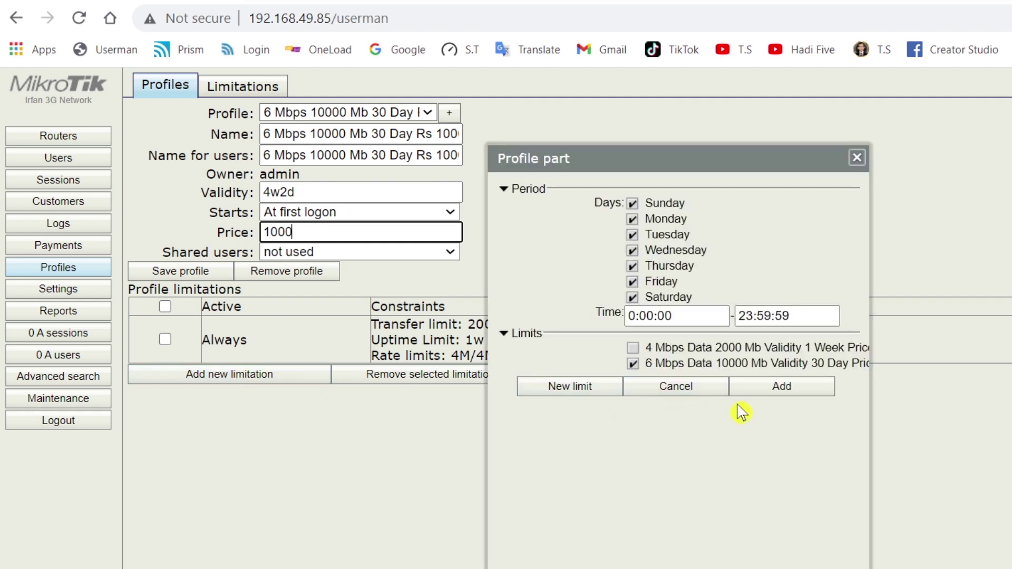
click(784, 390)
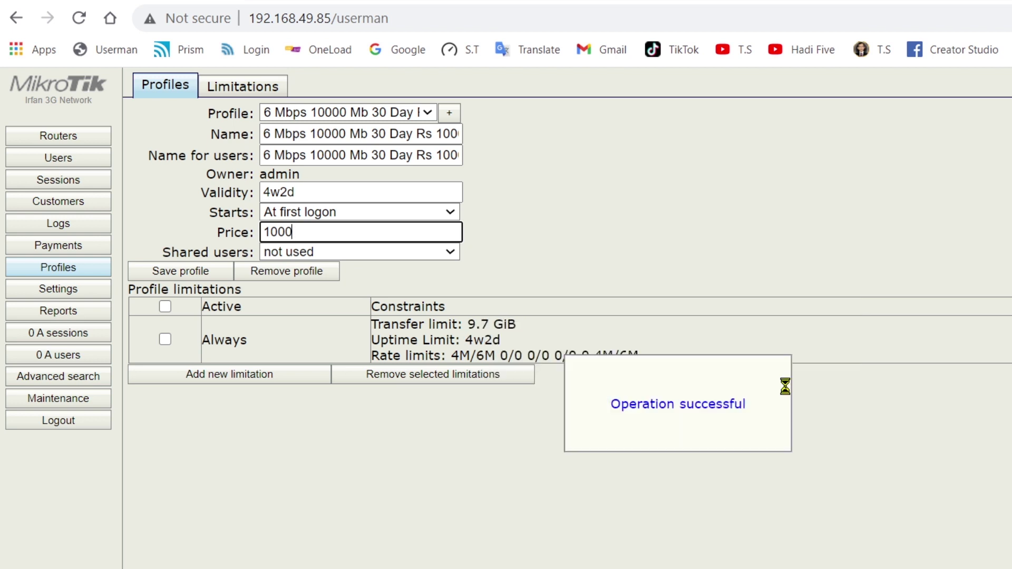
click(198, 272)
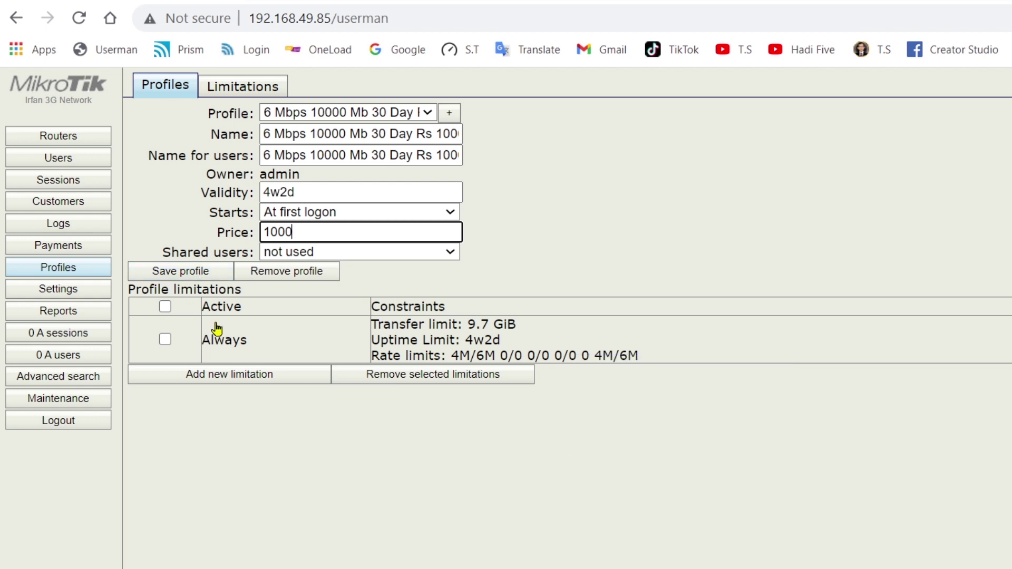
- Switch the profile selector to '4 Mbps 2000 Mb 1 Week Rs 200' and view the Limitations list
click(428, 113)
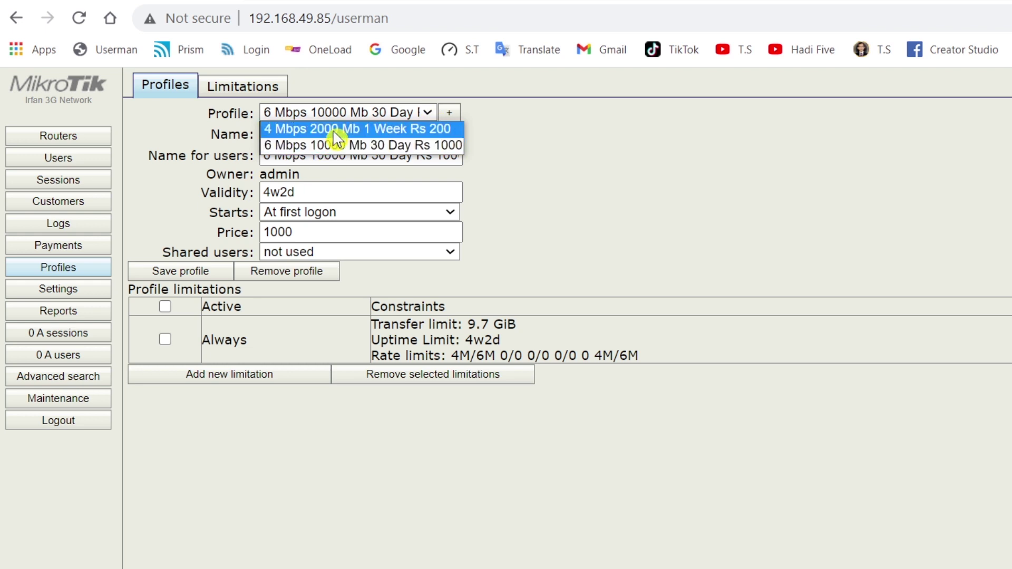
click(593, 157)
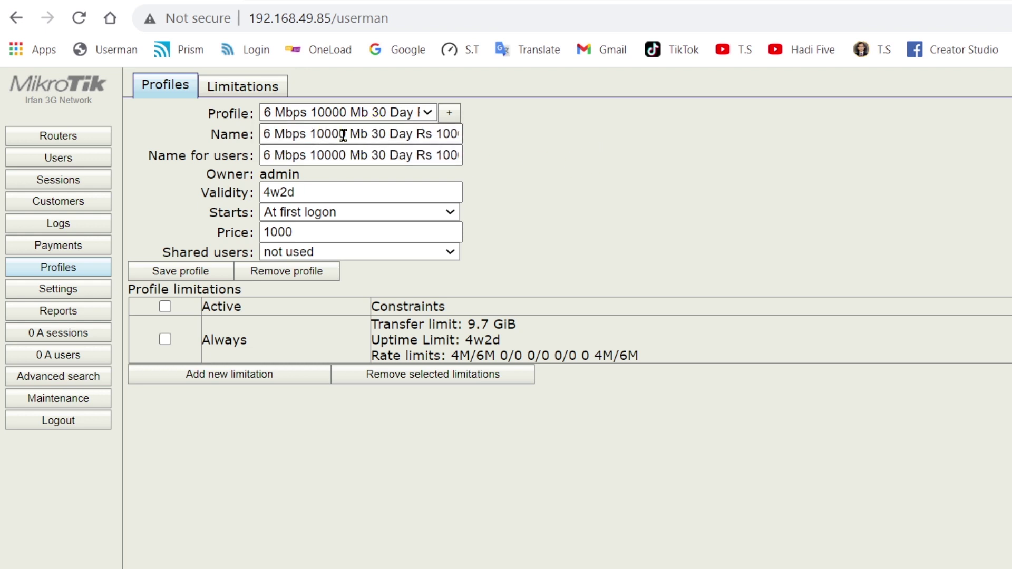
click(429, 114)
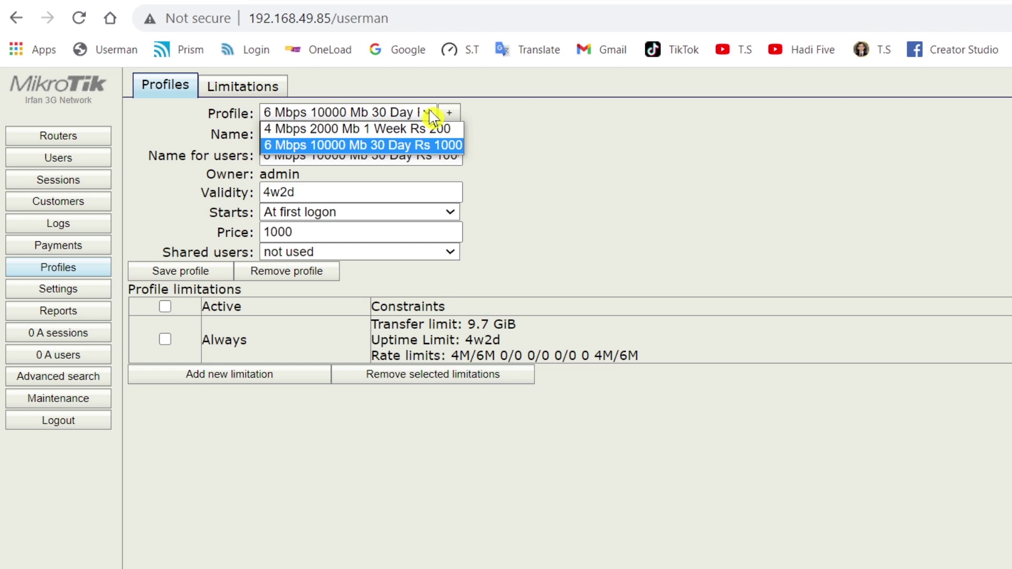
click(323, 129)
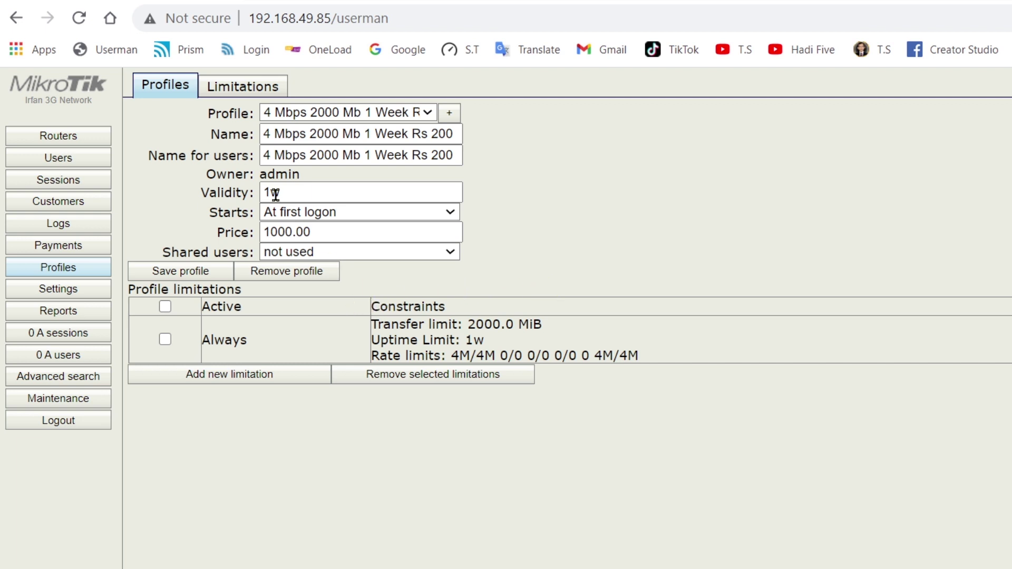
click(240, 90)
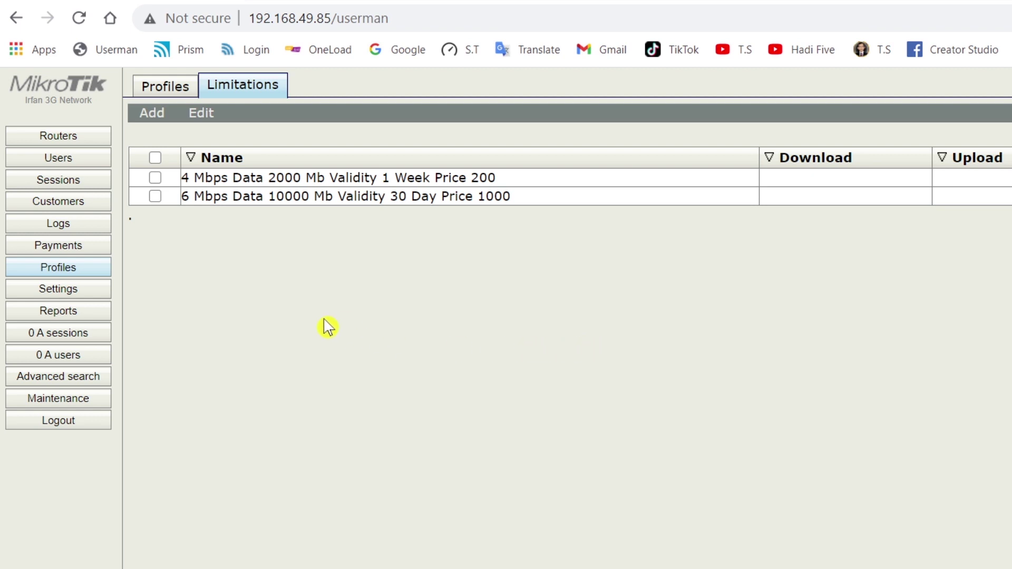
- Start a single new user in Users and enter its username and password
click(51, 164)
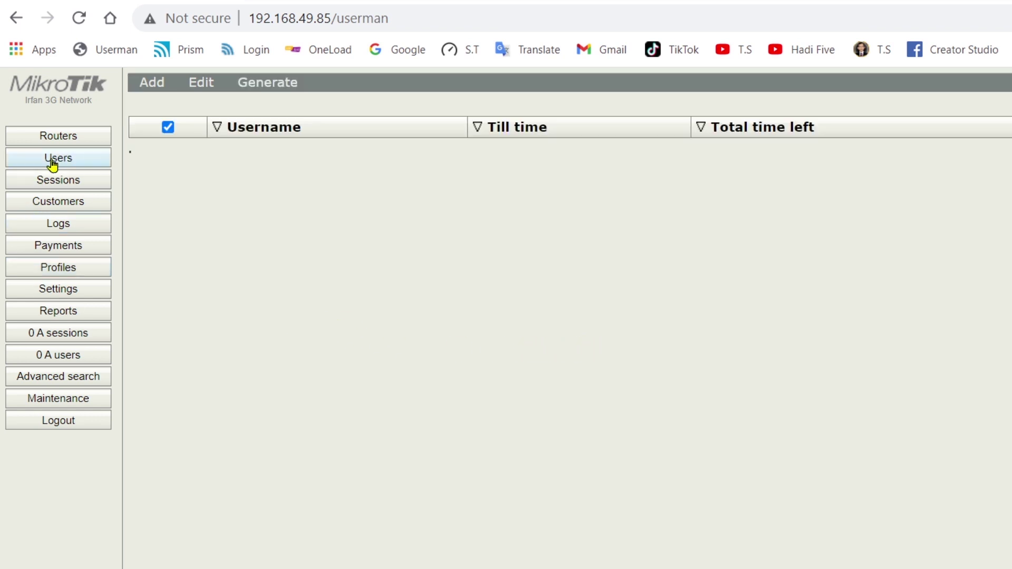
click(149, 86)
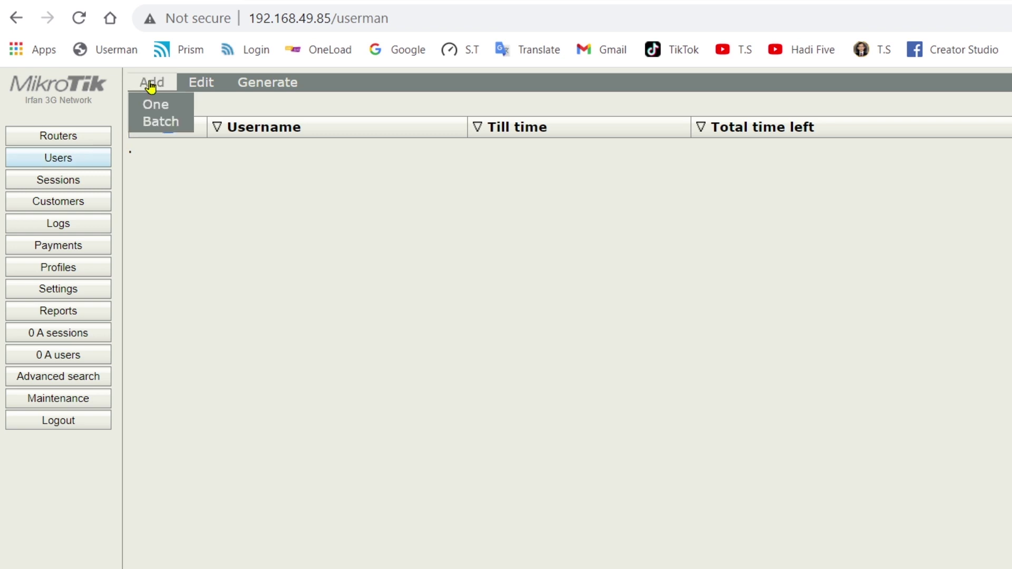
click(174, 111)
click(682, 212)
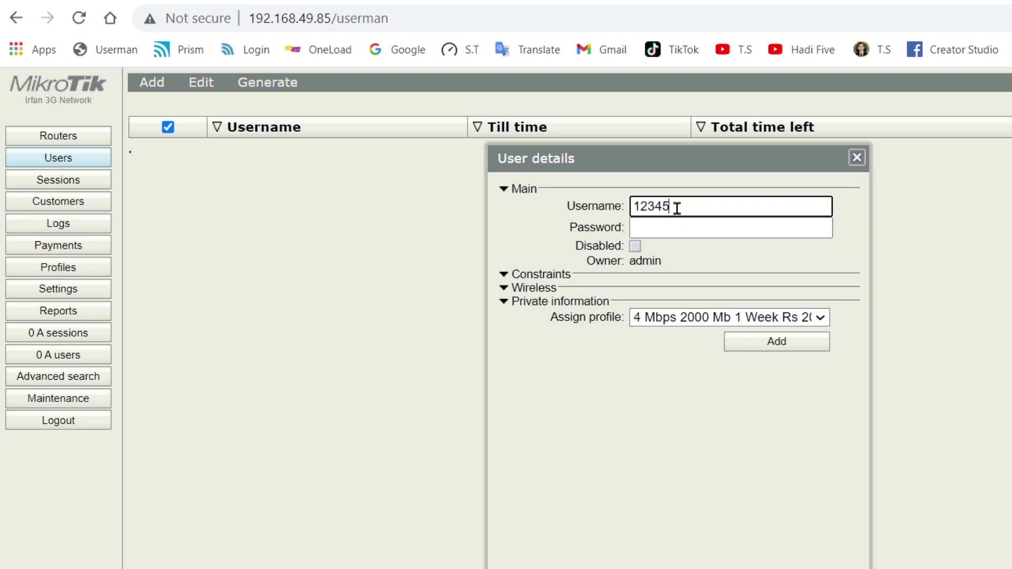
drag(676, 207, 617, 206)
key(BackSpace)
click(679, 234)
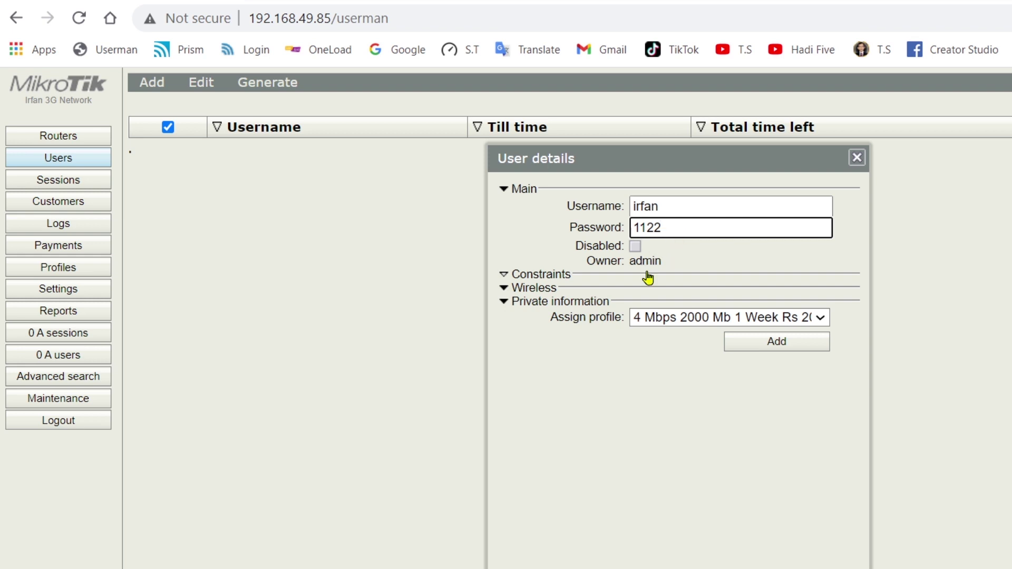
- Enable Bind on first use, assign the 6 Mbps 10000 Mb 30 Day Rs 1000 profile, and add the user
click(559, 278)
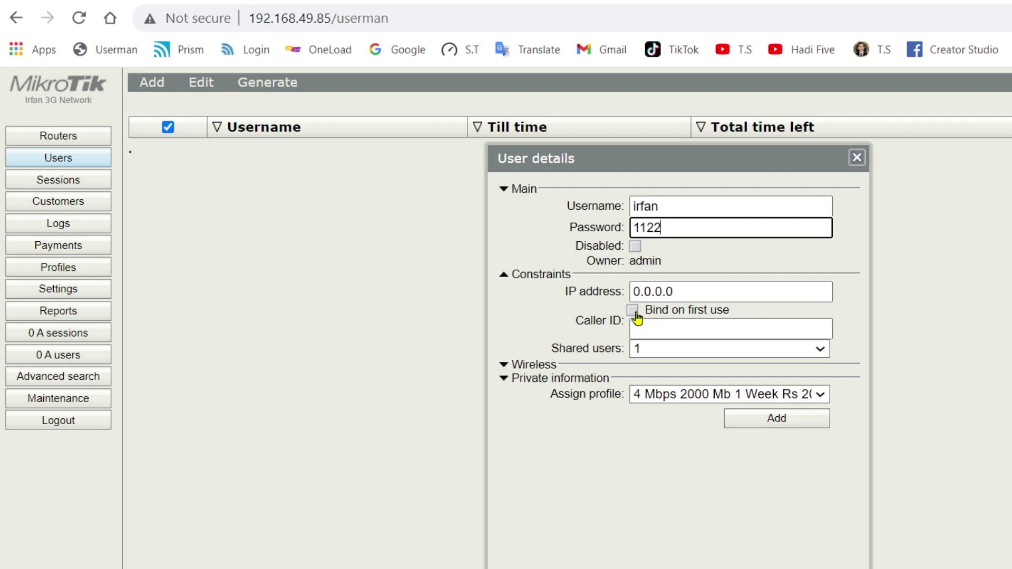
click(633, 311)
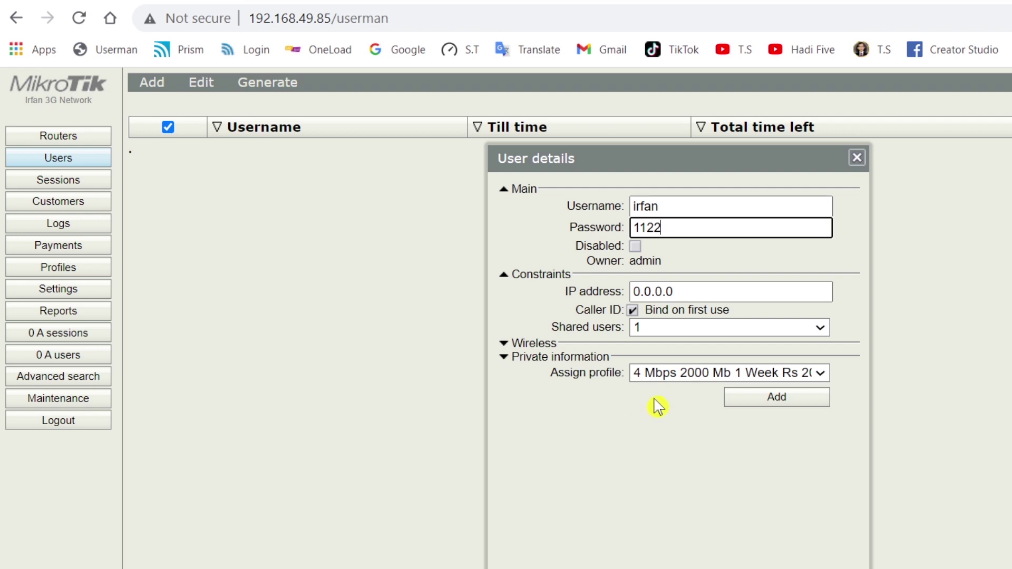
click(671, 382)
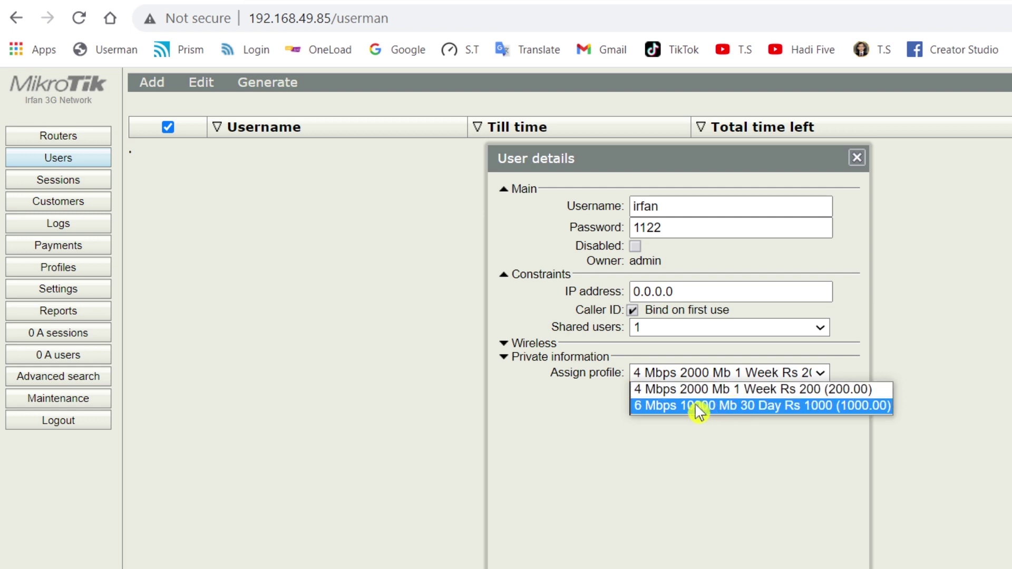
click(696, 407)
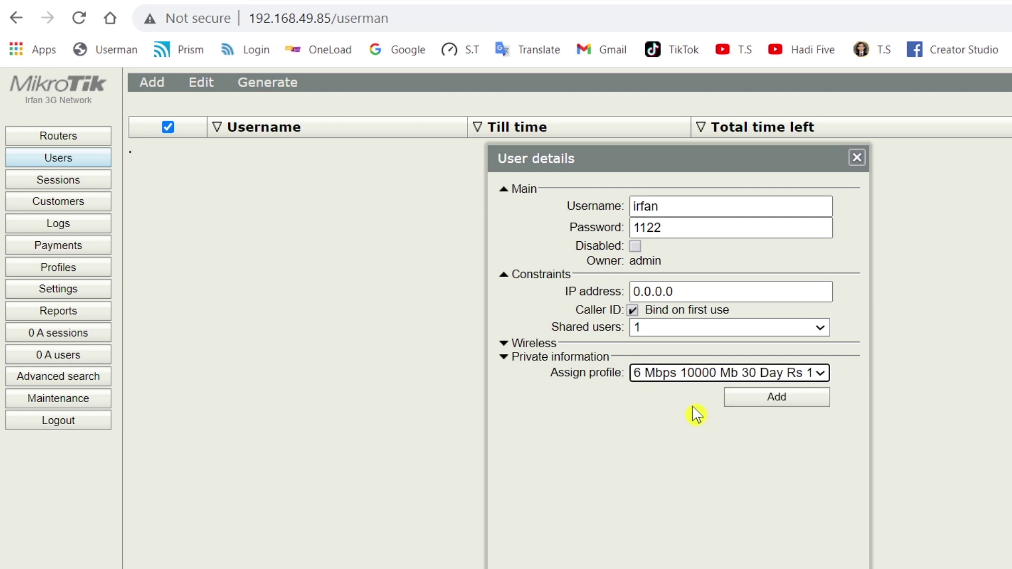
click(776, 398)
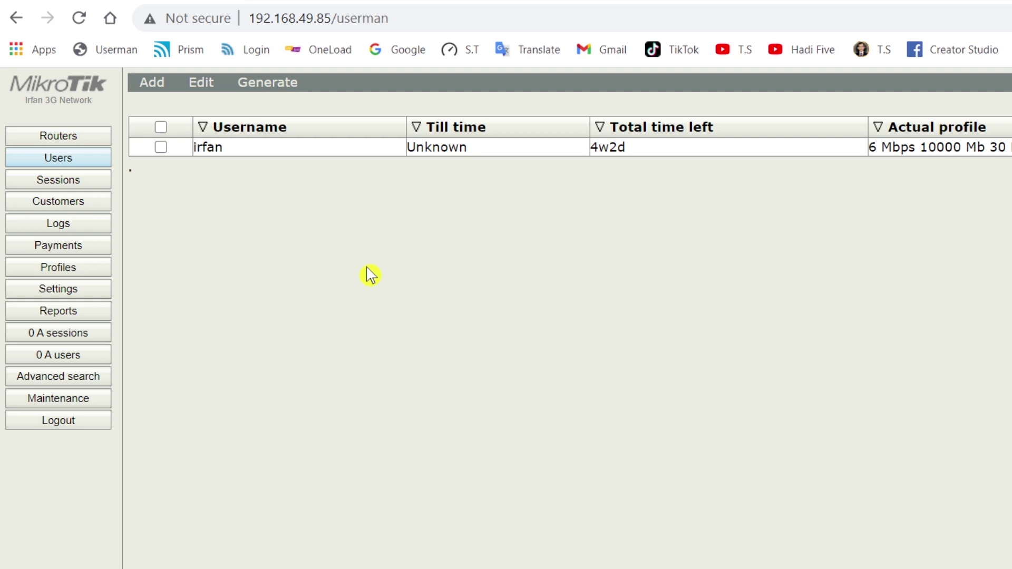
- Start a second single user and enter its username and password
click(155, 89)
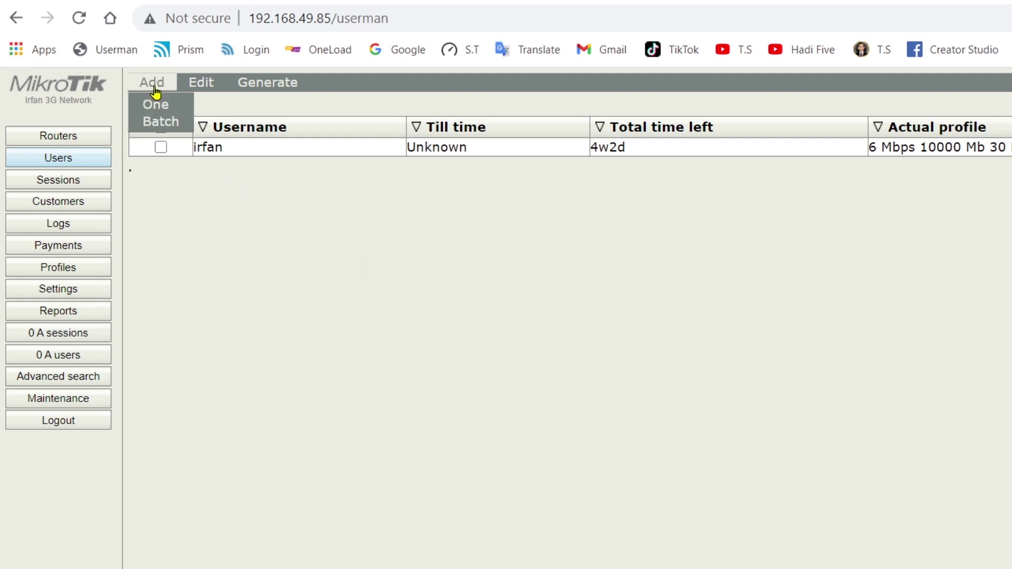
click(158, 108)
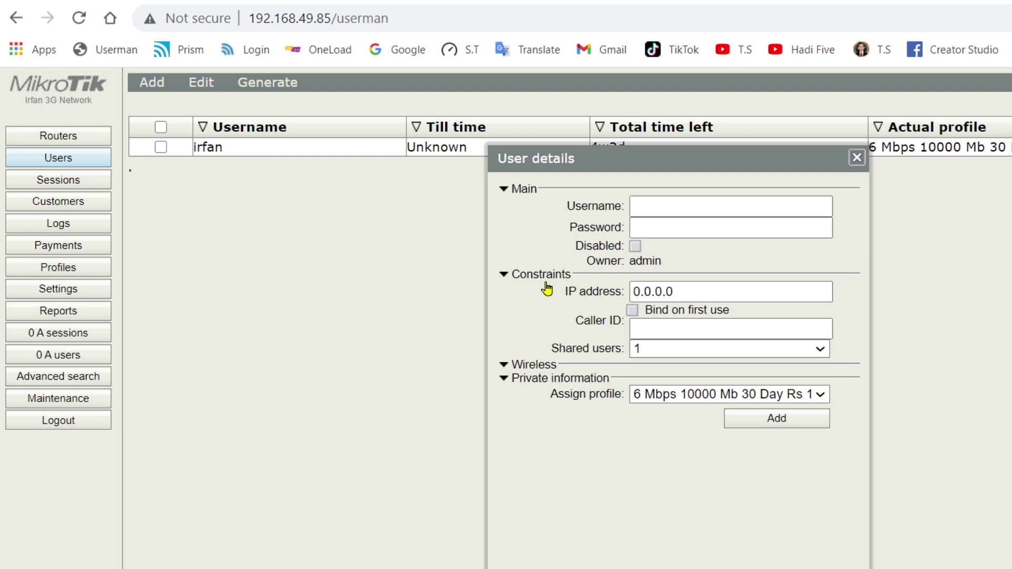
click(662, 208)
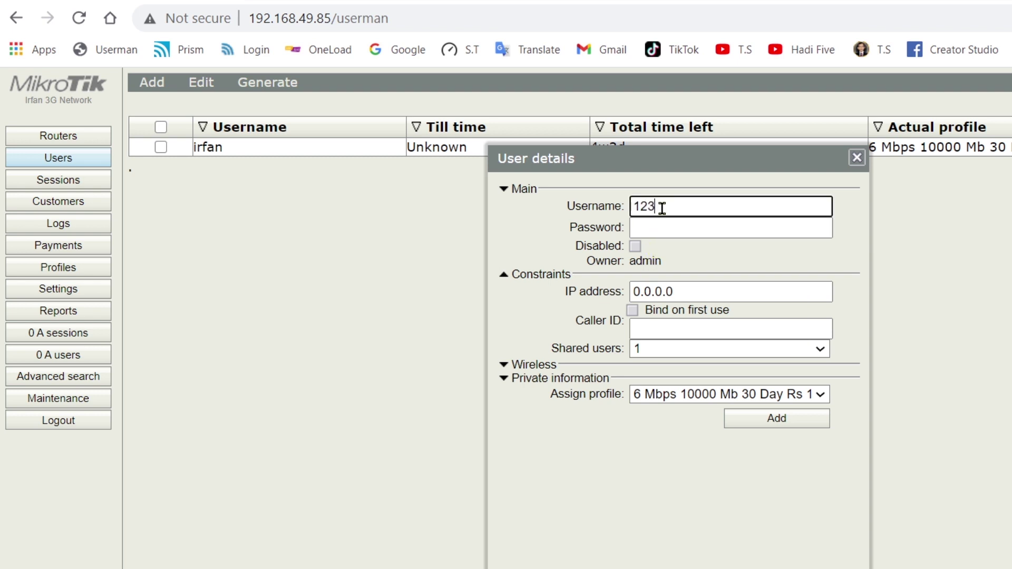
click(703, 225)
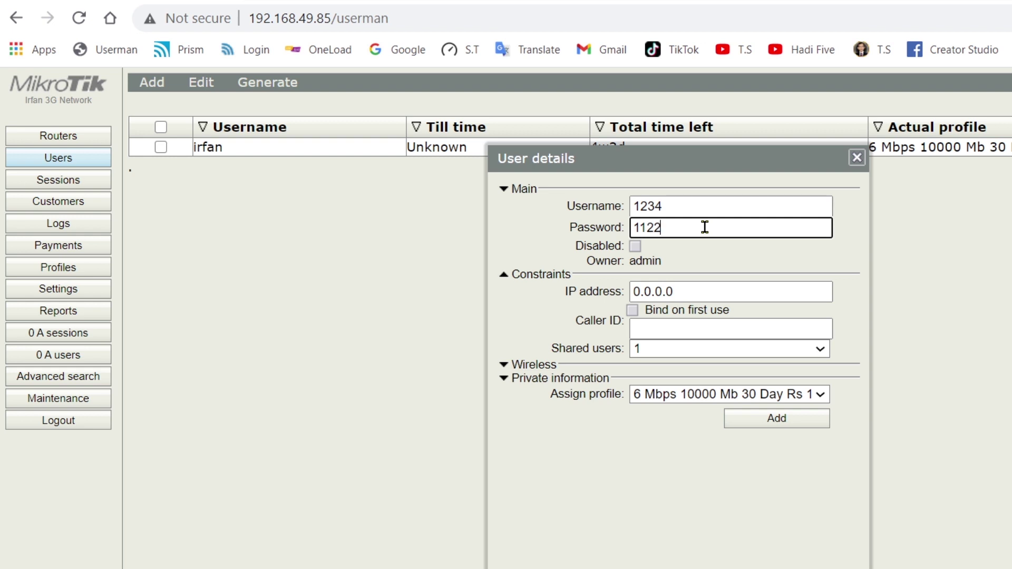
- Bind it on first use, assign the 4 Mbps 2000 Mb 1 Week profile, add it, and re-save its details
click(633, 312)
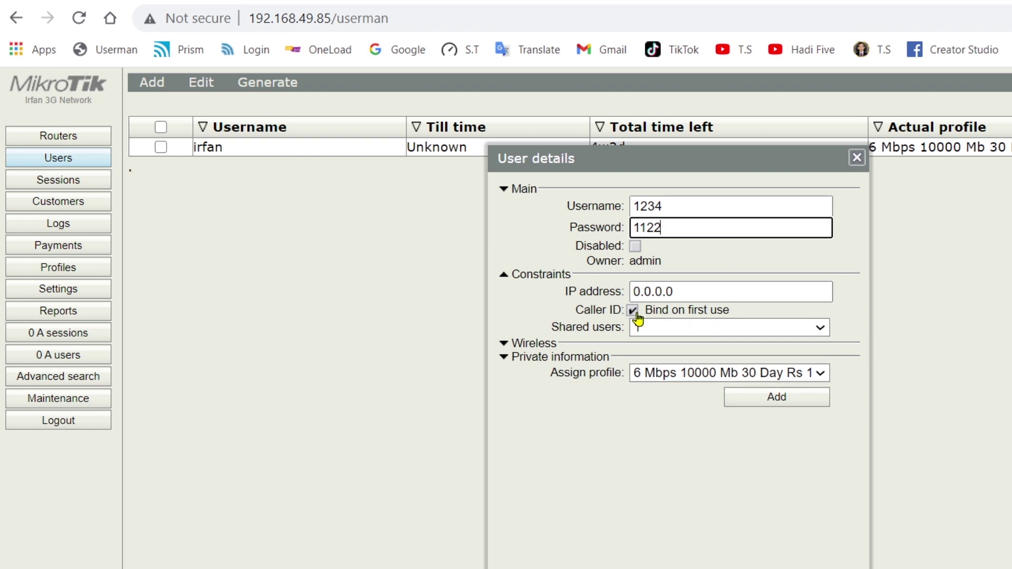
click(678, 378)
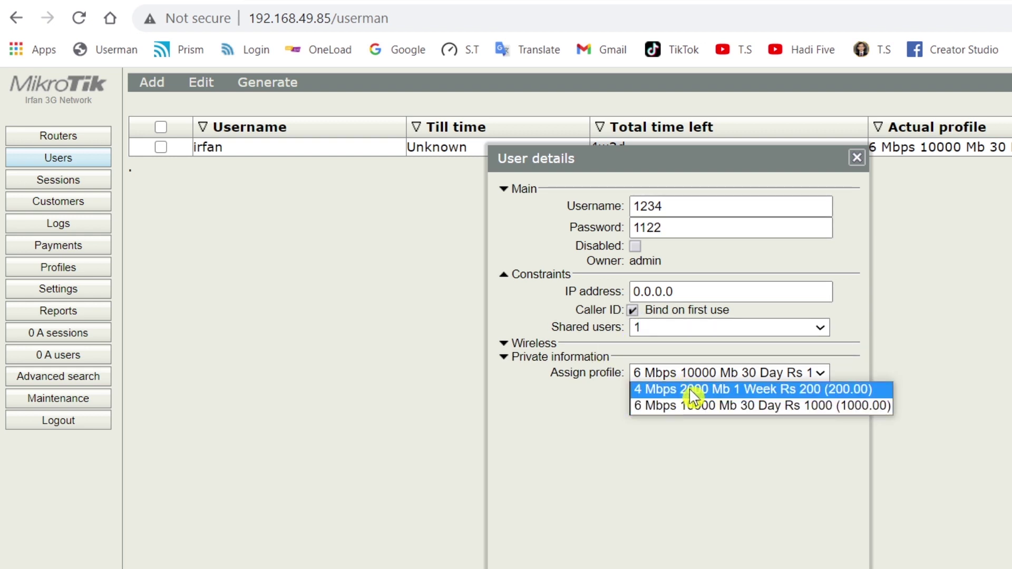
click(685, 388)
click(765, 404)
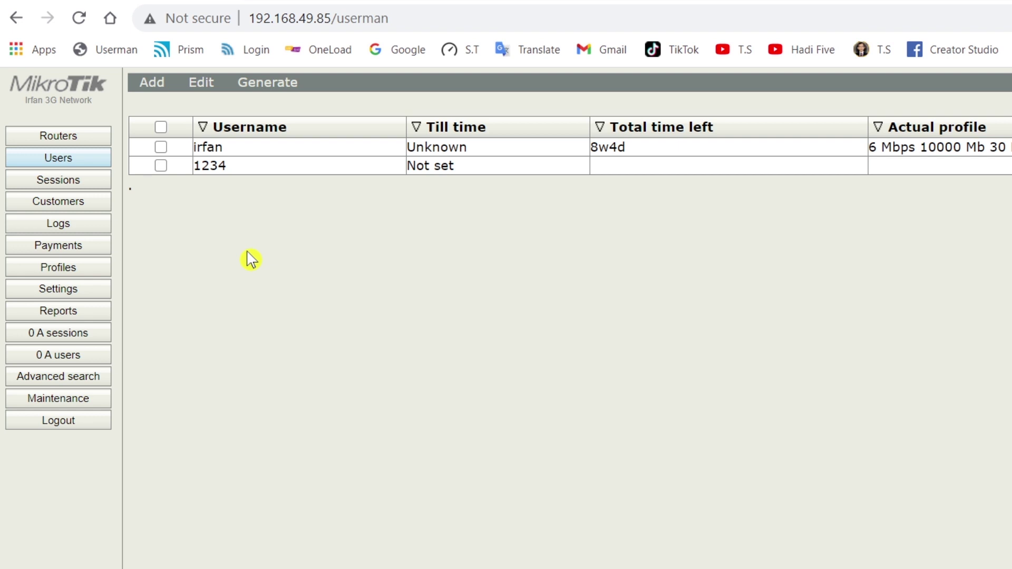
click(235, 167)
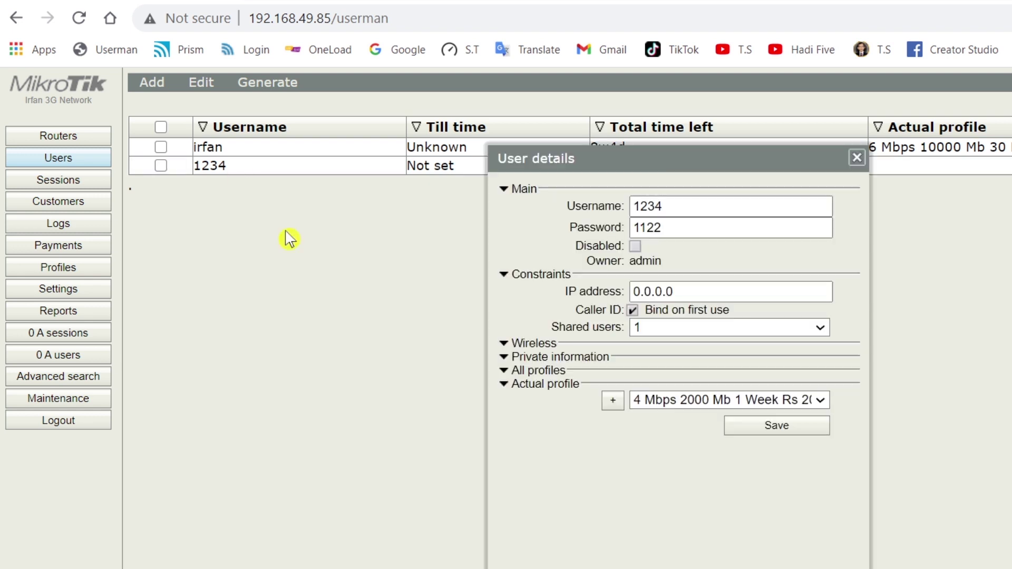
click(759, 428)
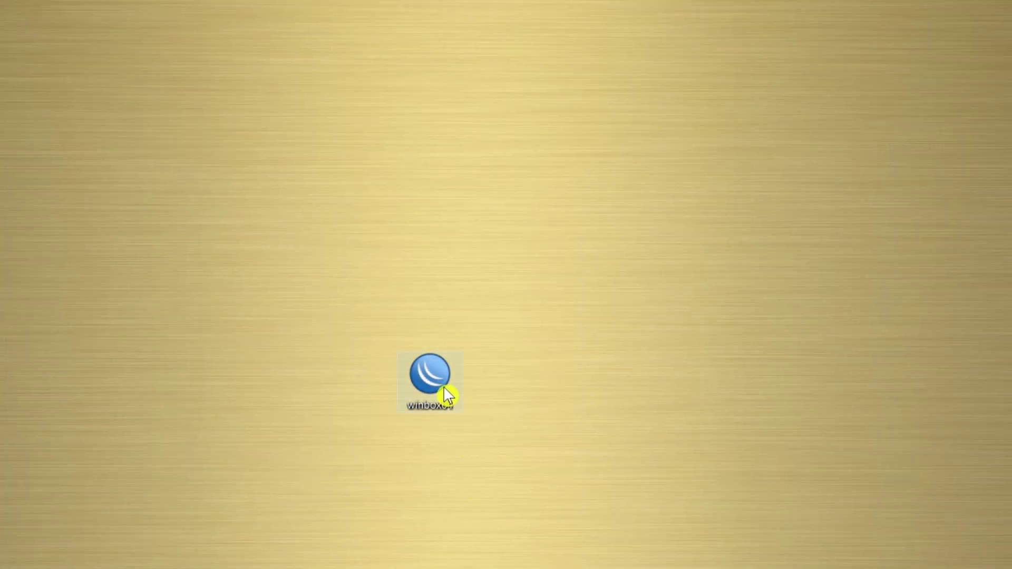
- Launch WinBox and connect to the router
click(437, 373)
double_click(438, 372)
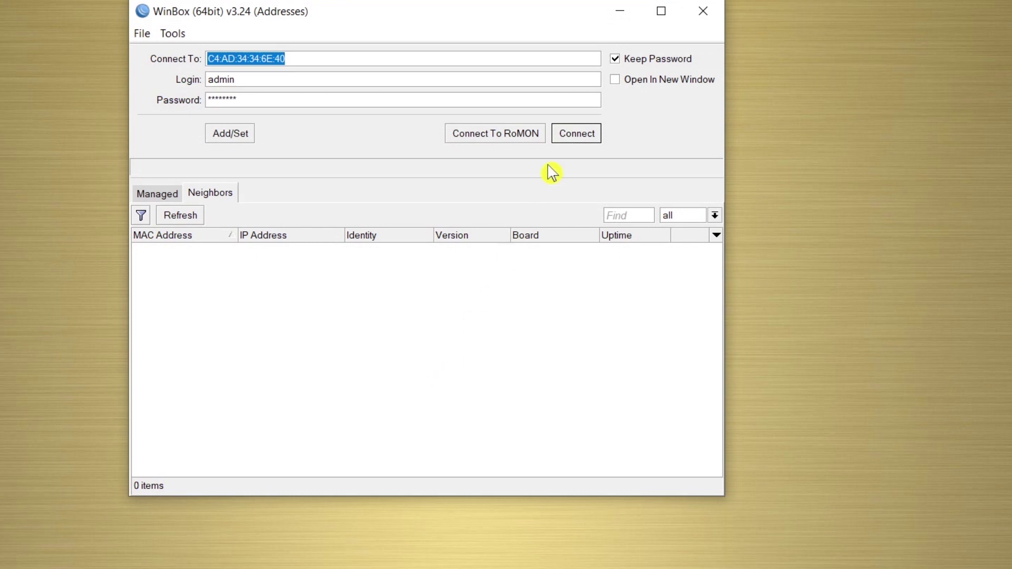
click(577, 134)
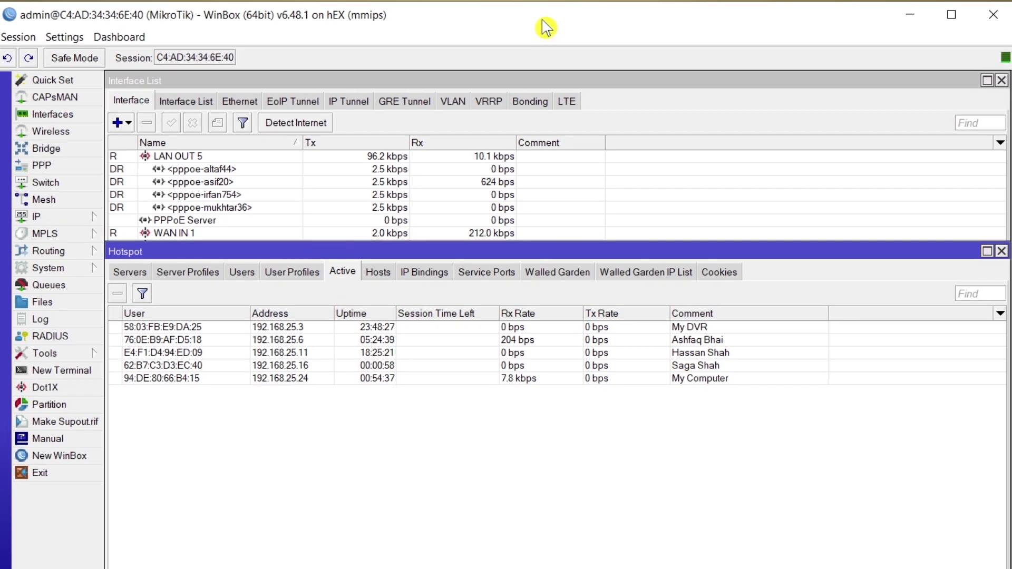
- Disable the hotspot users My Computer and My Mobile J8
click(242, 273)
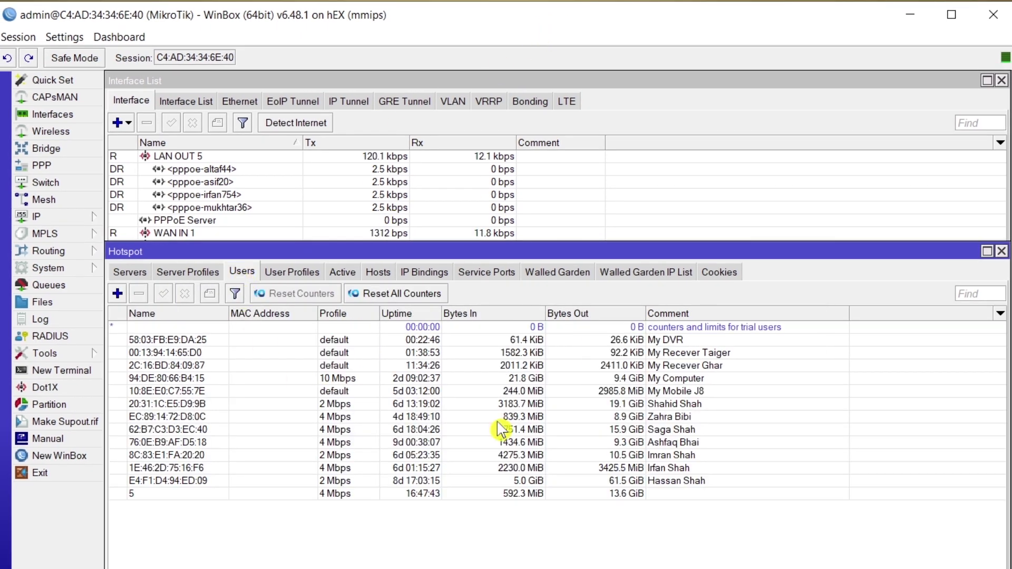
click(679, 379)
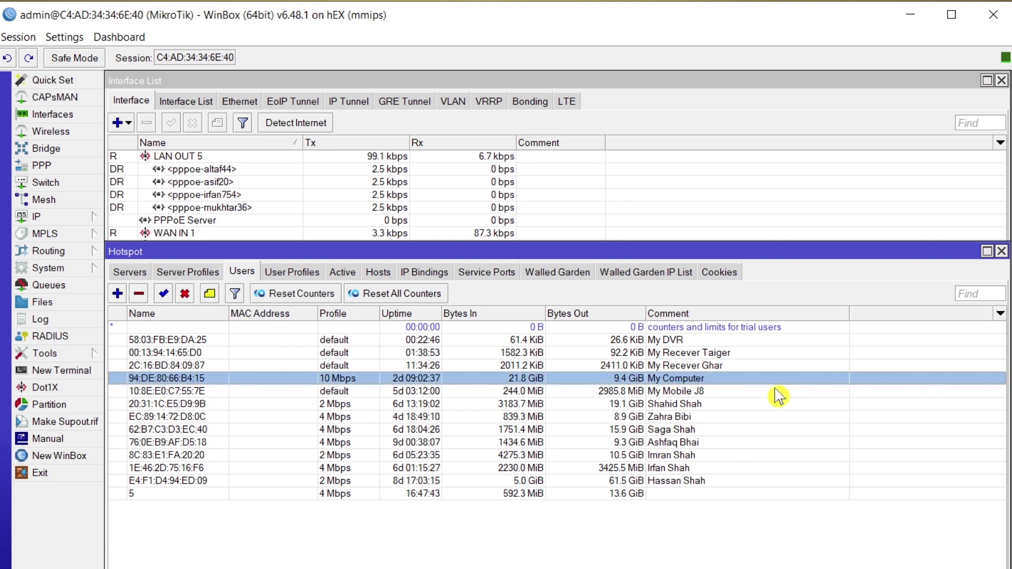
click(187, 297)
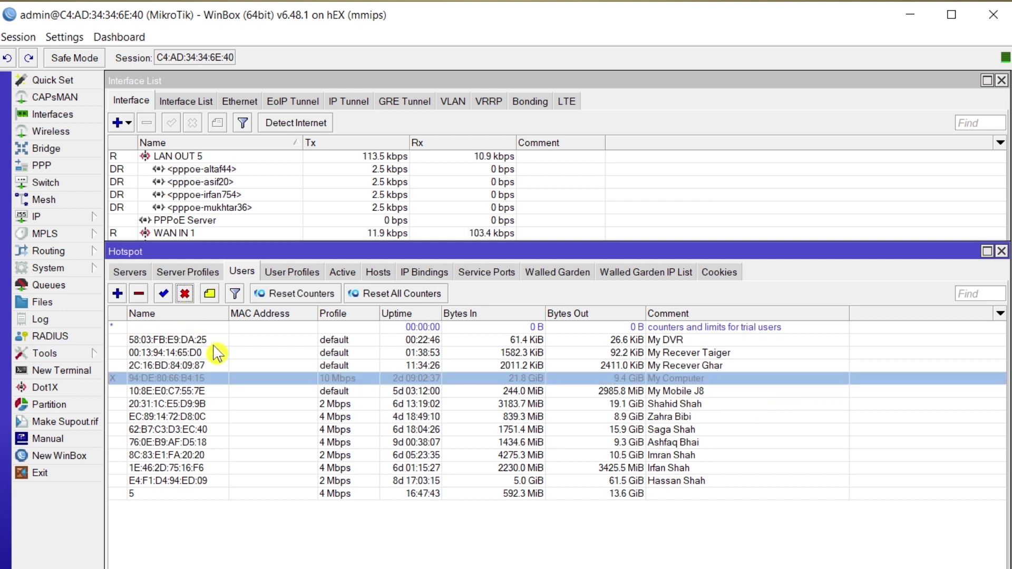
click(680, 393)
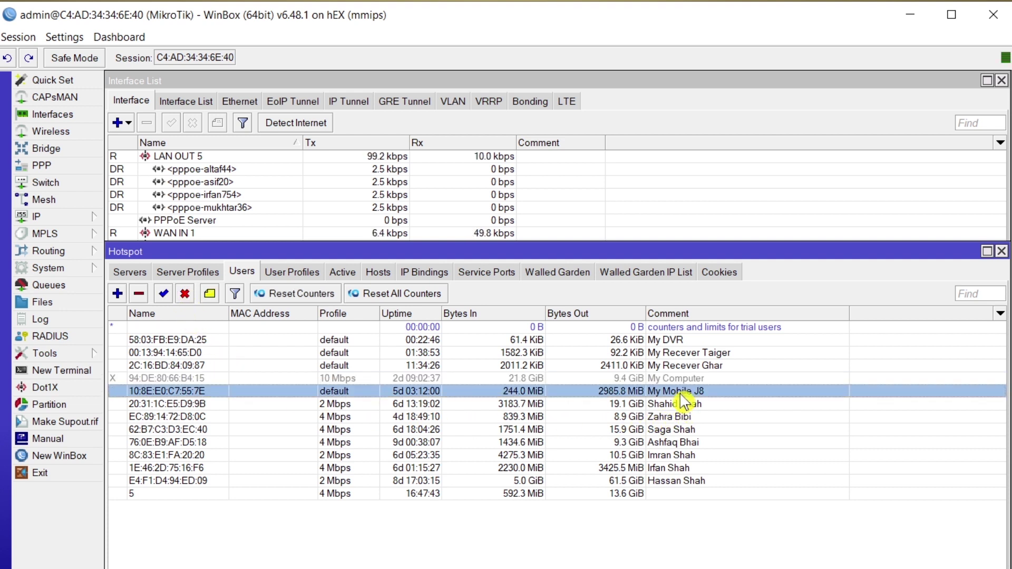
click(186, 295)
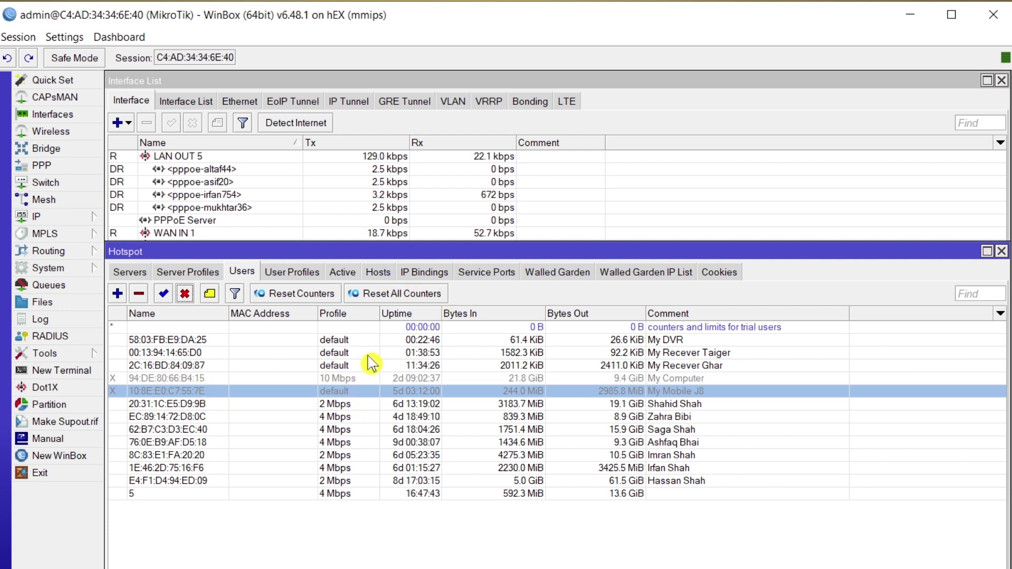
- Remove the My Computer hotspot host and show the active hotspot sessions
click(378, 271)
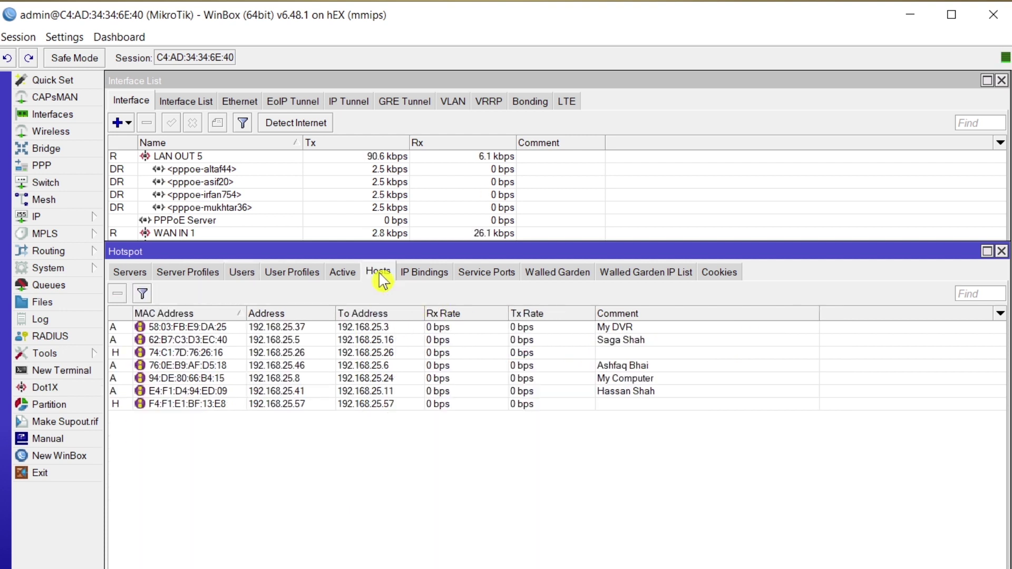
click(219, 379)
click(117, 293)
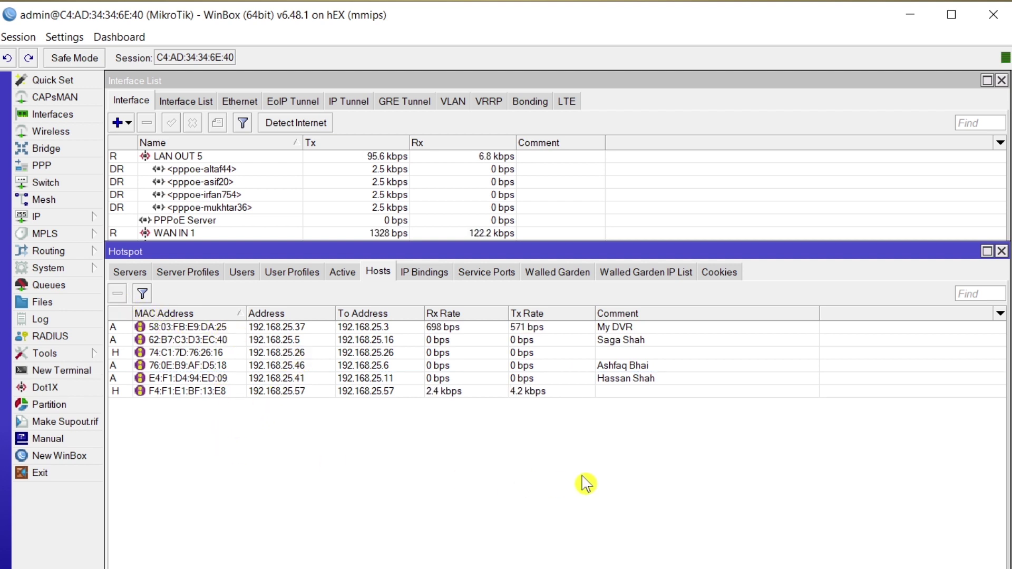
click(343, 273)
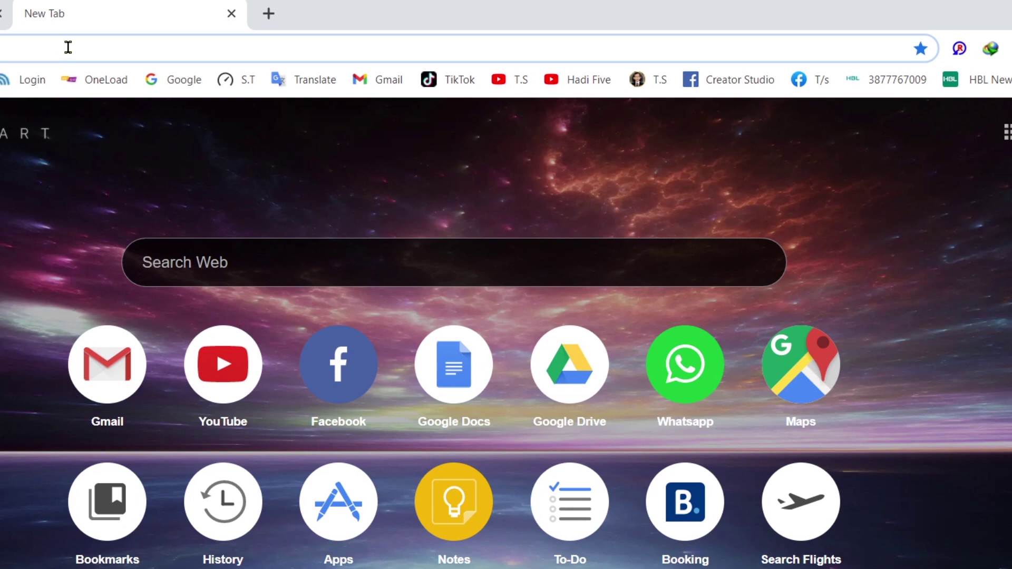
- Go to 192.168.25.1 and log in to the hotspot with the saved username and password
text(192)
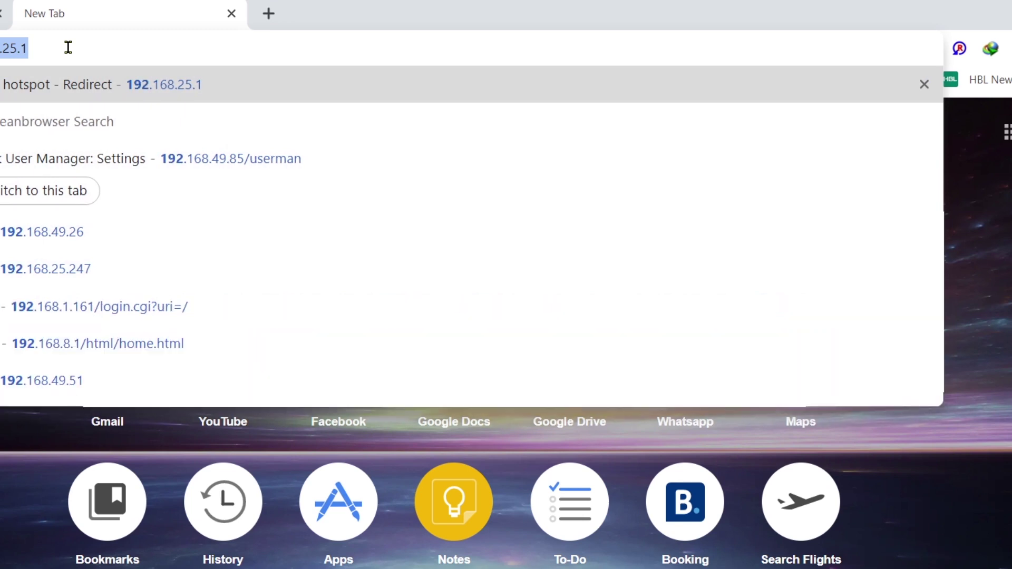
key(Return)
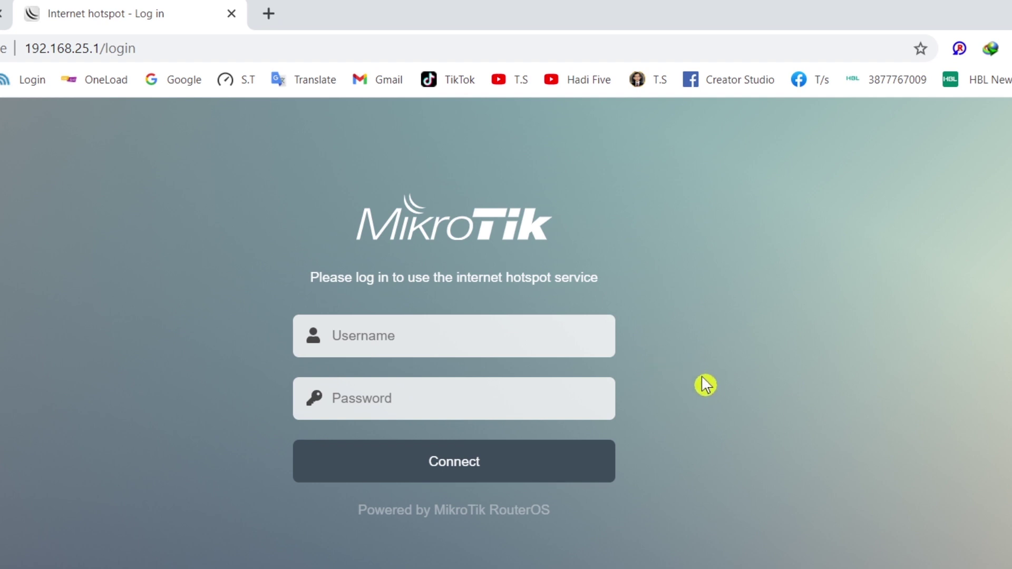
click(428, 340)
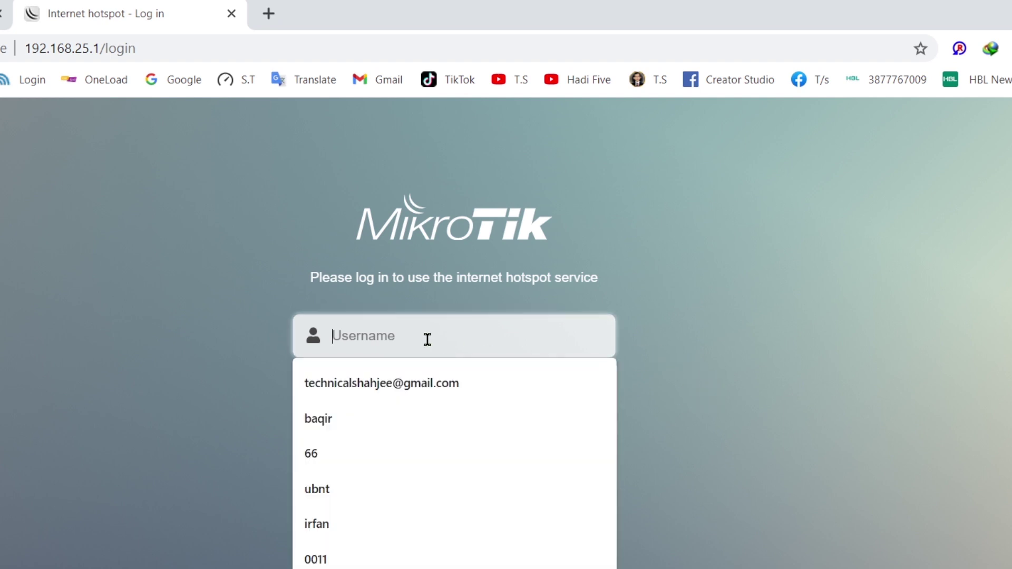
click(362, 524)
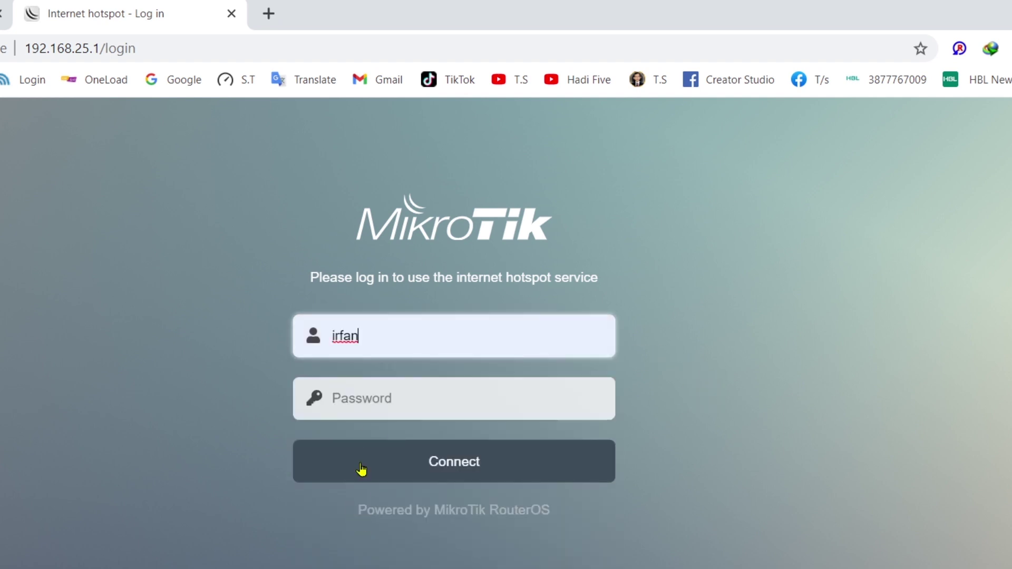
click(368, 403)
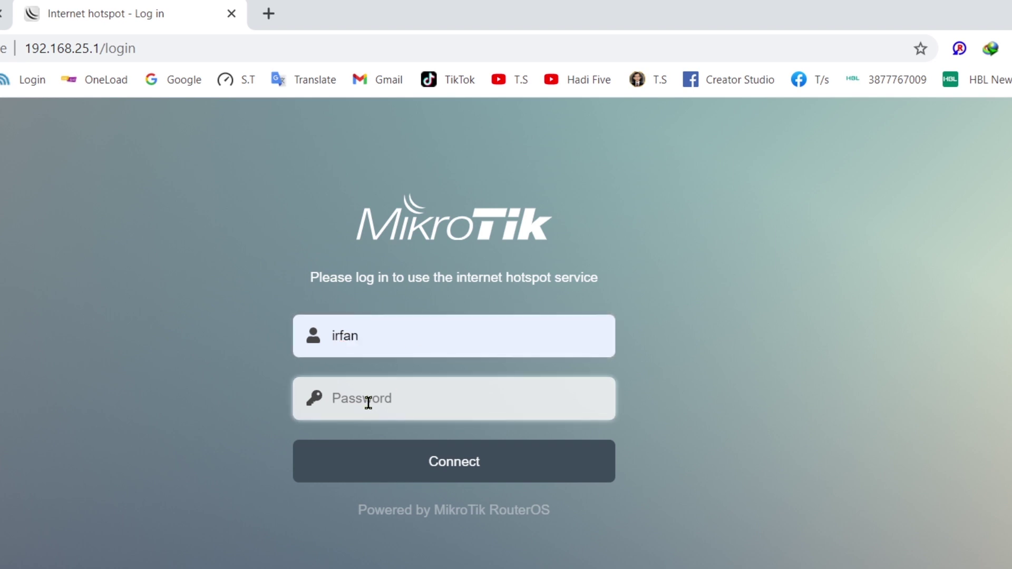
text(••)
click(455, 463)
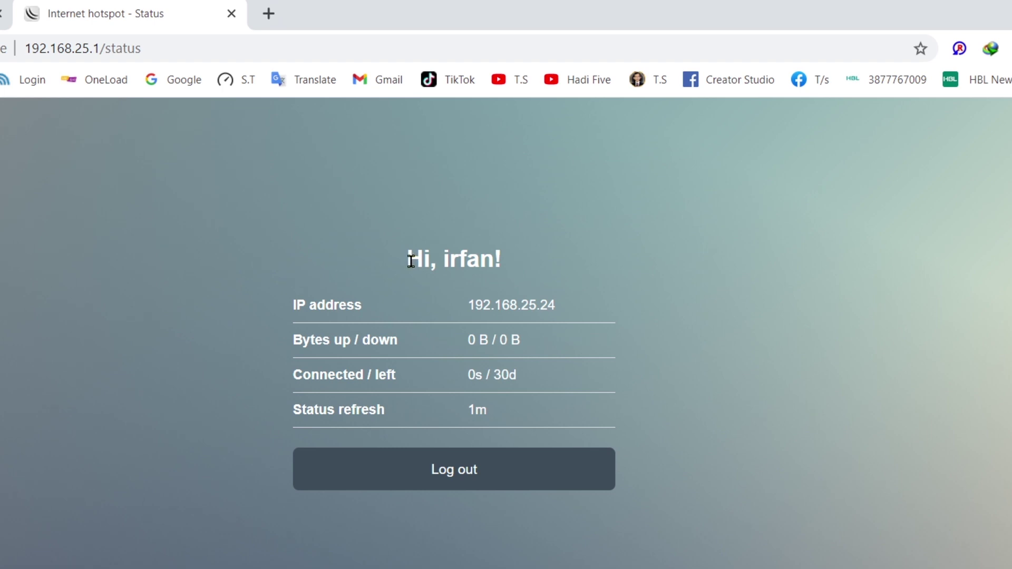
- Highlight the greeting on the hotspot status page and briefly show the desktop
drag(411, 261, 504, 259)
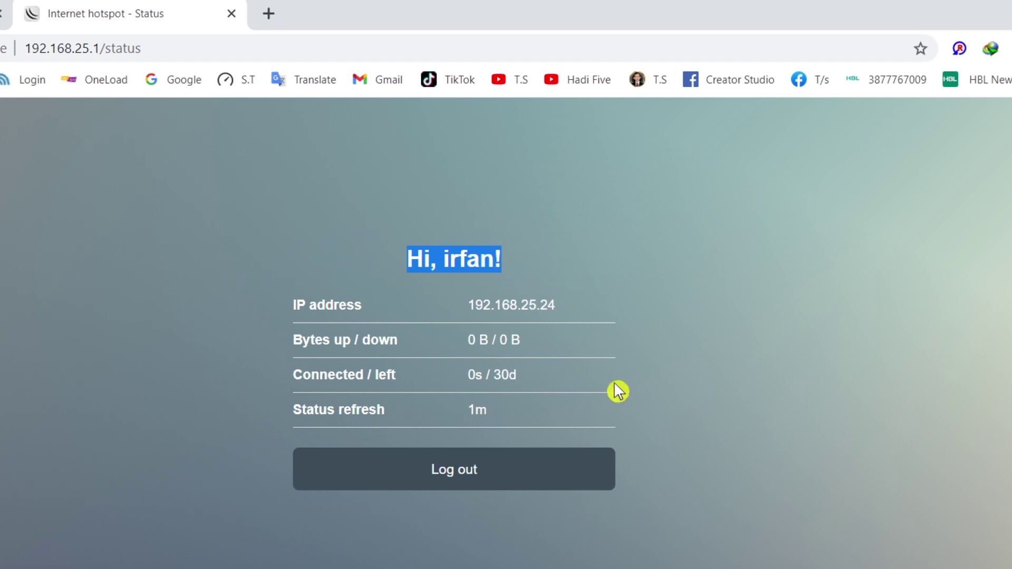
key(super+d)
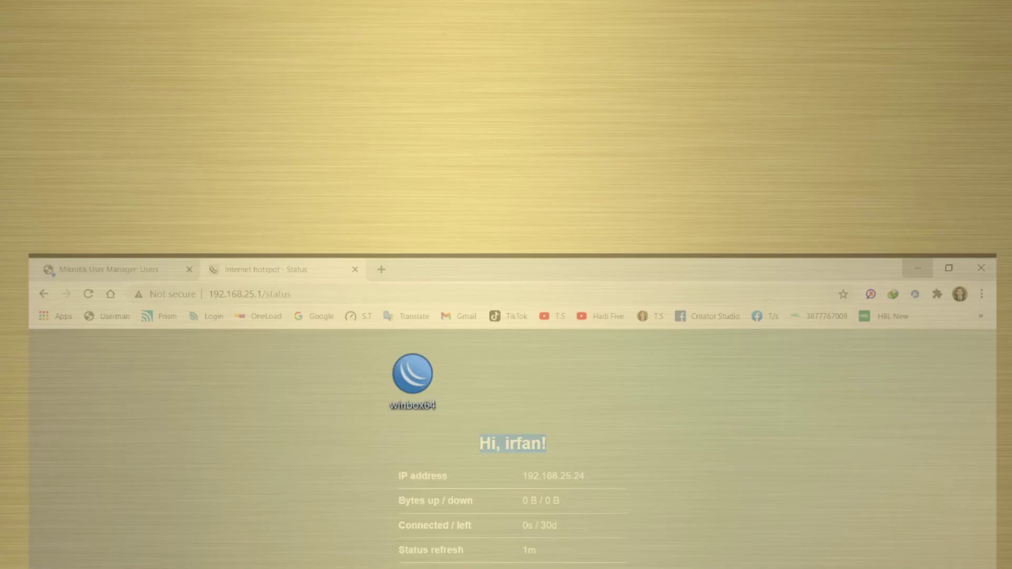
key(super+d)
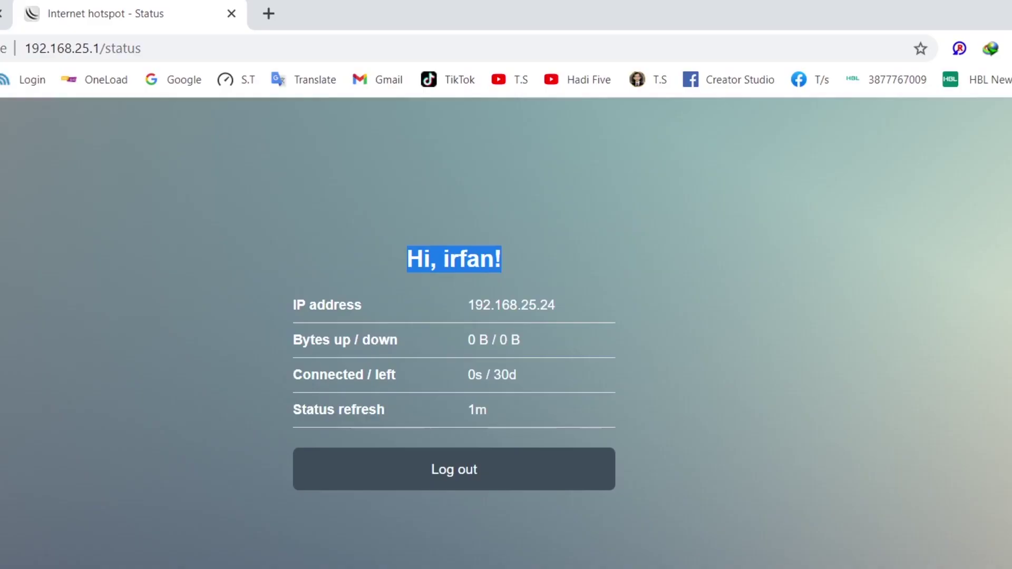
- Load Google in a new tab to confirm internet access, then close the browser
click(268, 14)
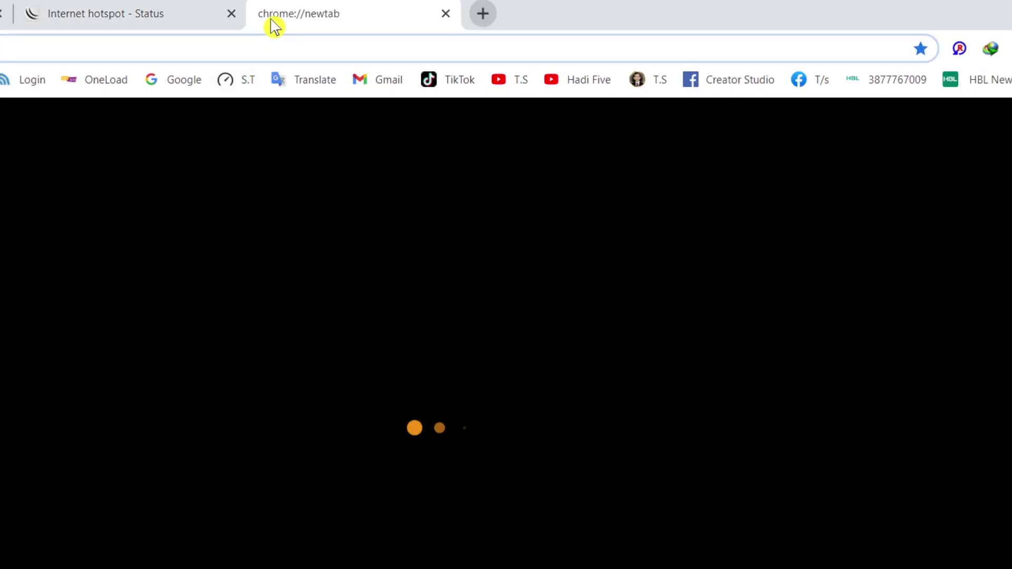
click(184, 83)
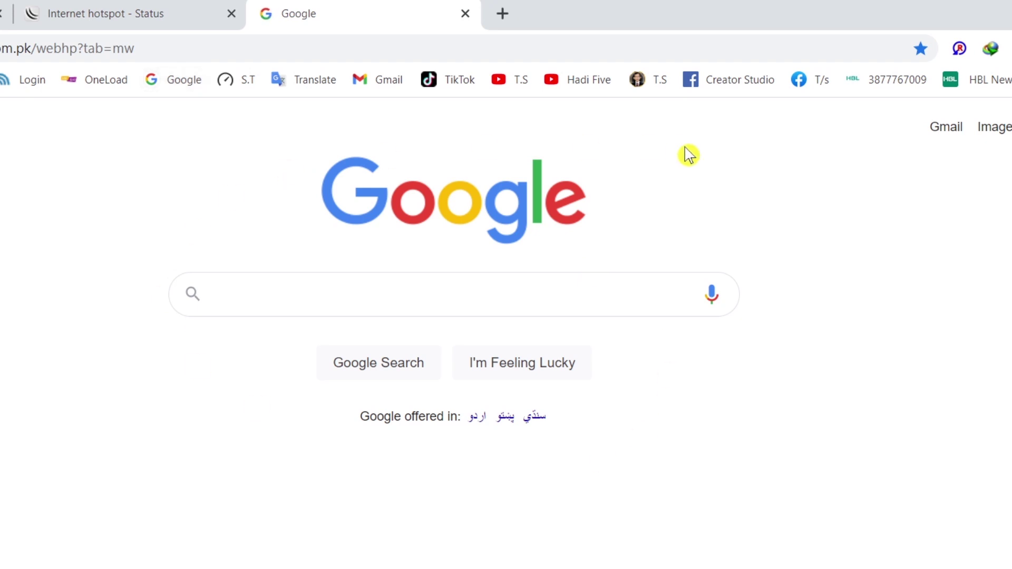
click(1007, 10)
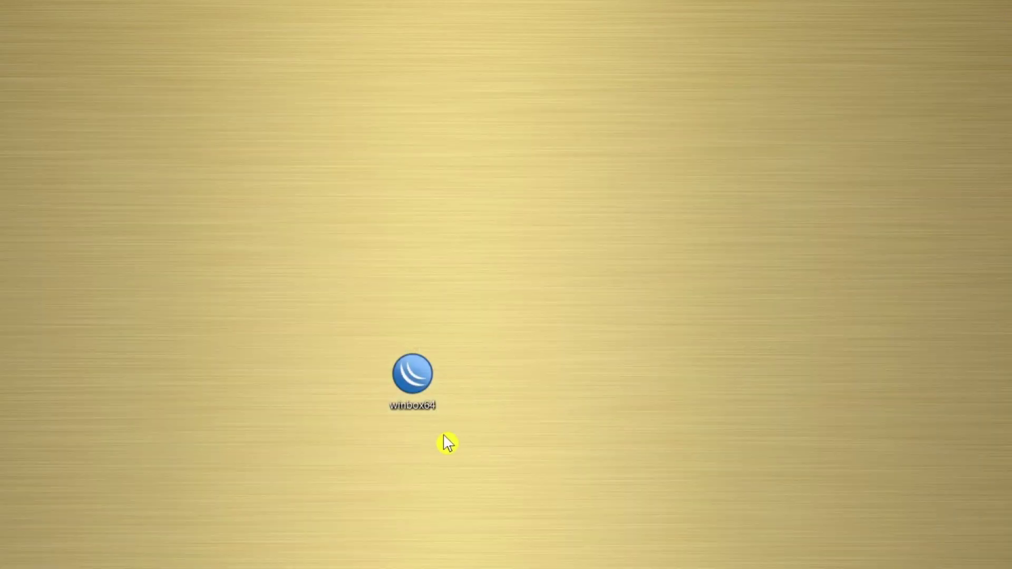
- Reconnect WinBox to the router and review the active sessions, including the new user at 192.168.25.24
double_click(412, 372)
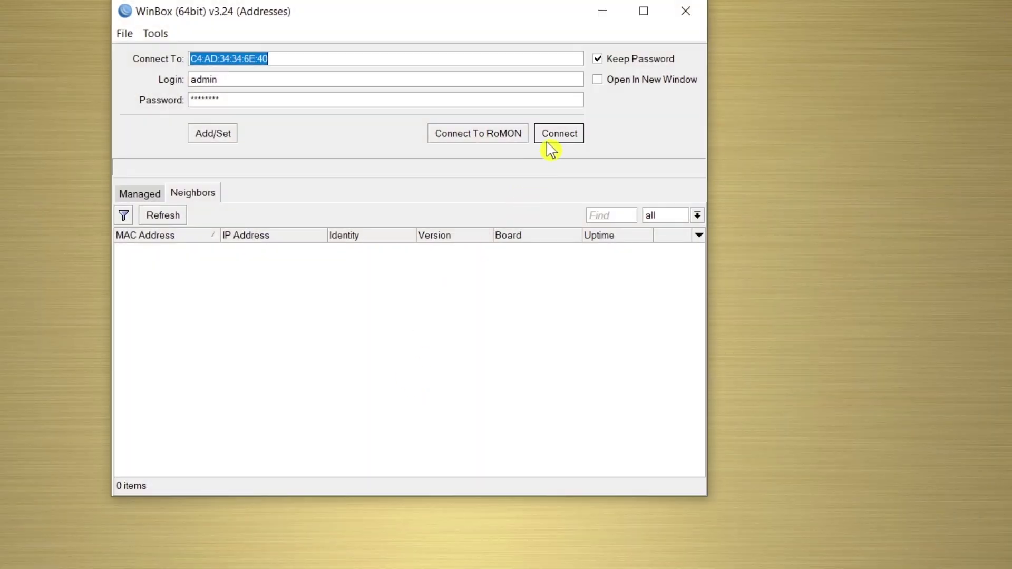
click(555, 140)
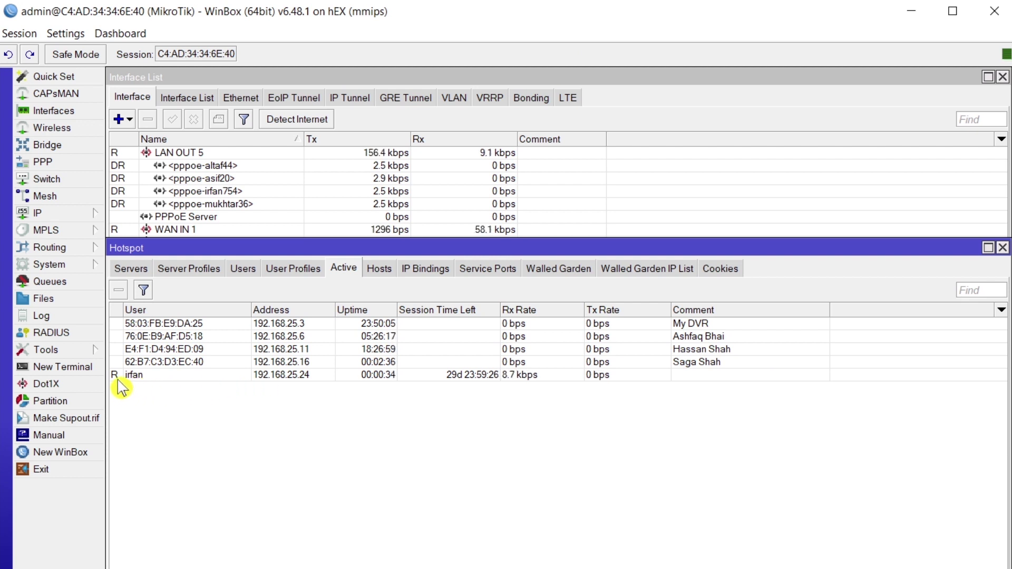
click(118, 375)
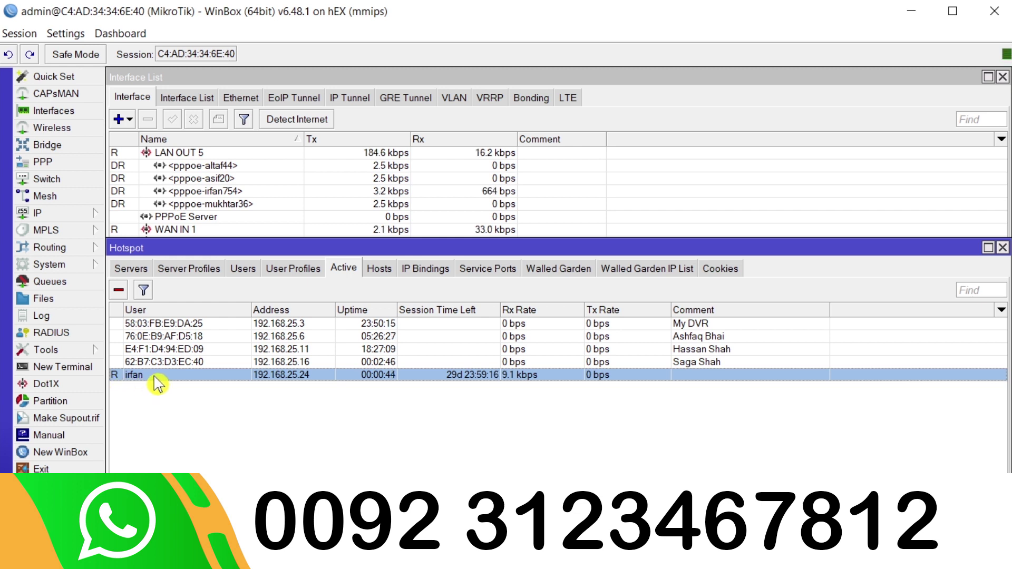
click(181, 325)
click(187, 340)
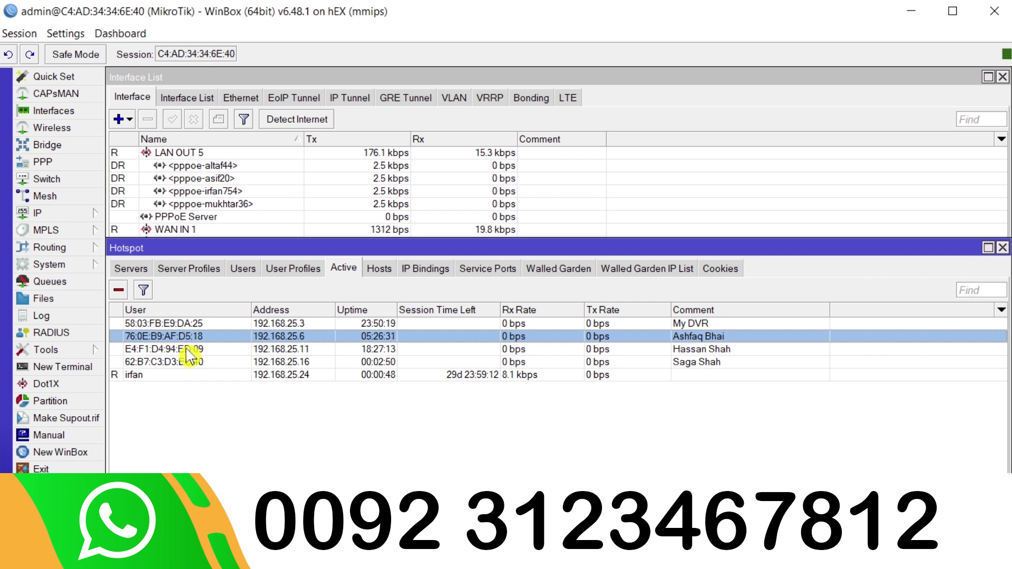
click(188, 349)
click(136, 362)
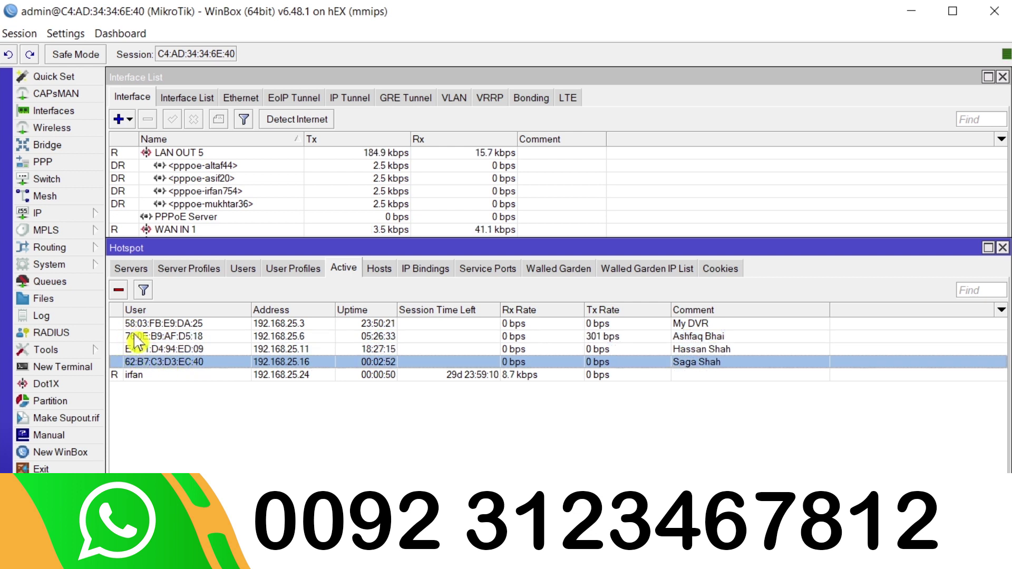
- Point out the PPPoE client interfaces in the Interface List
click(195, 205)
click(198, 193)
click(199, 178)
click(203, 166)
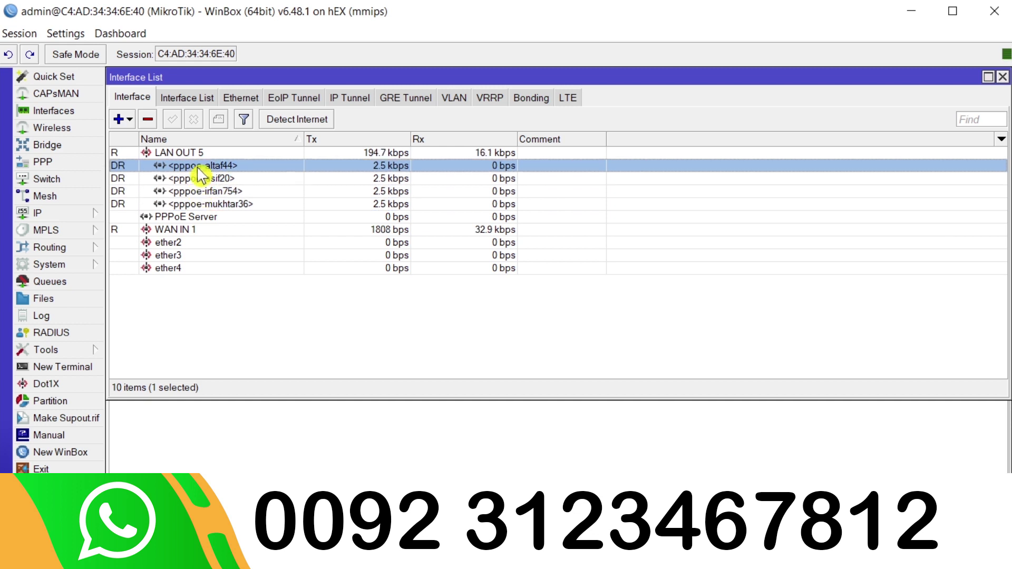
- Bring Hotspot Active forward, select the new user's 192.168.25.24 session, and minimize WinBox
click(287, 467)
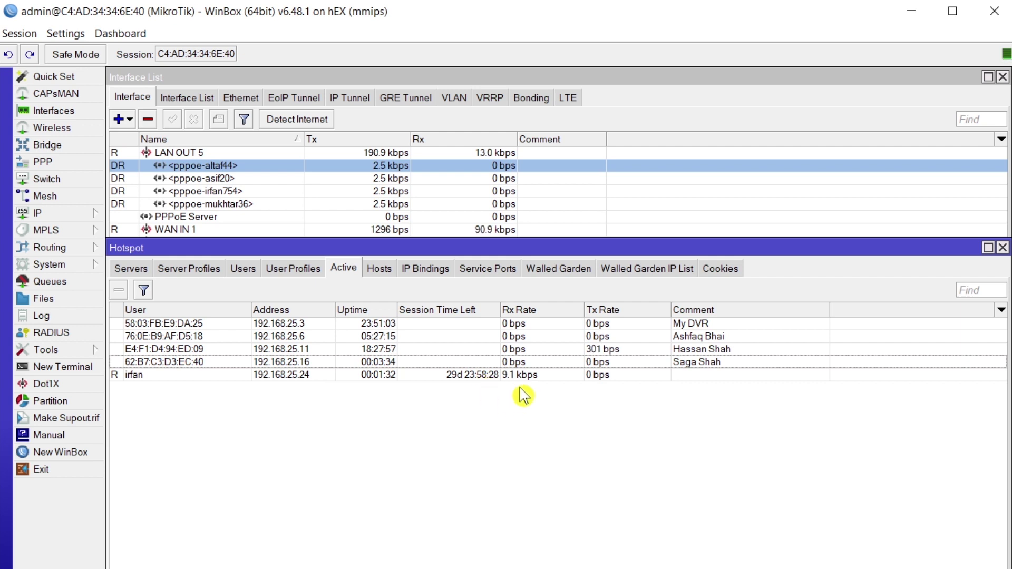
click(617, 379)
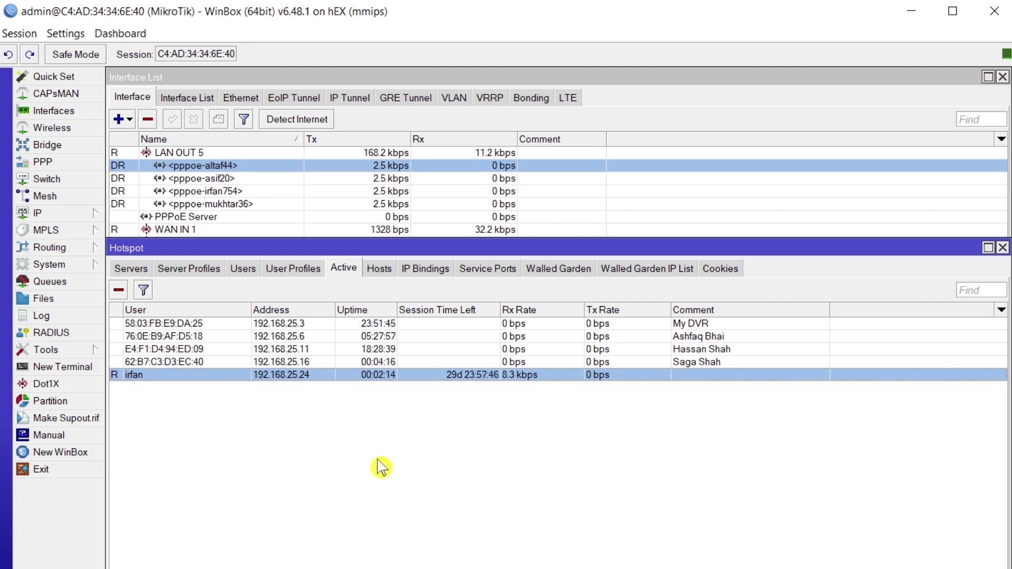
click(911, 14)
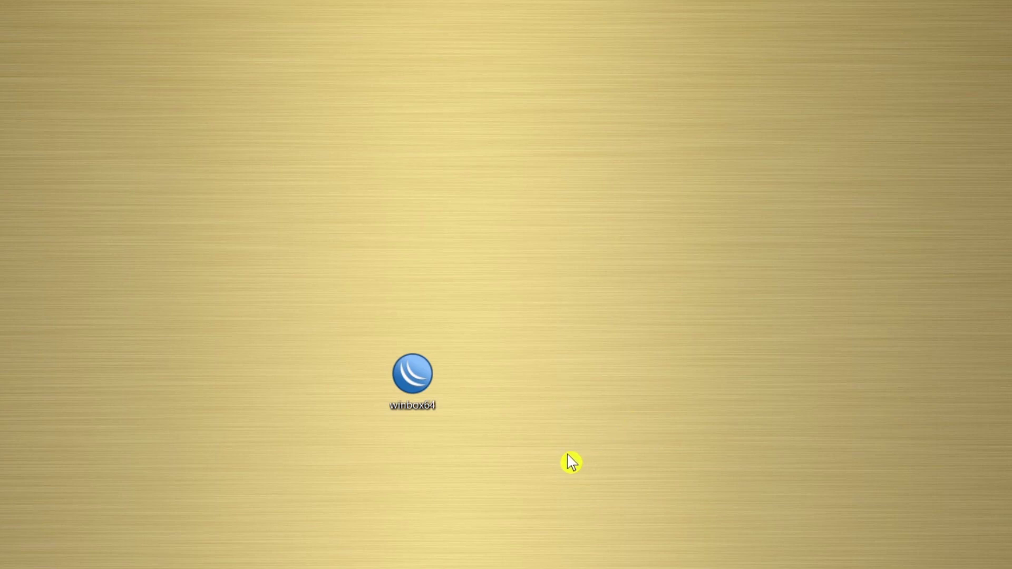